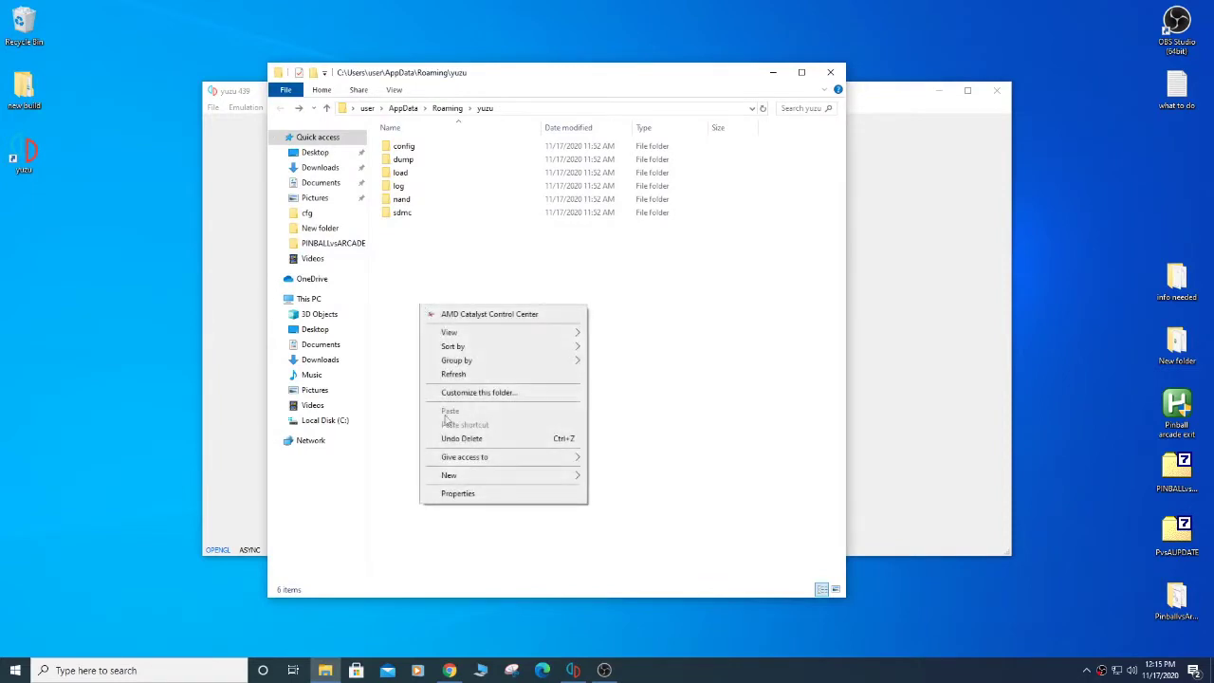
- Create a folder named keys inside the yuzu data folder and open it
left_click(634, 481)
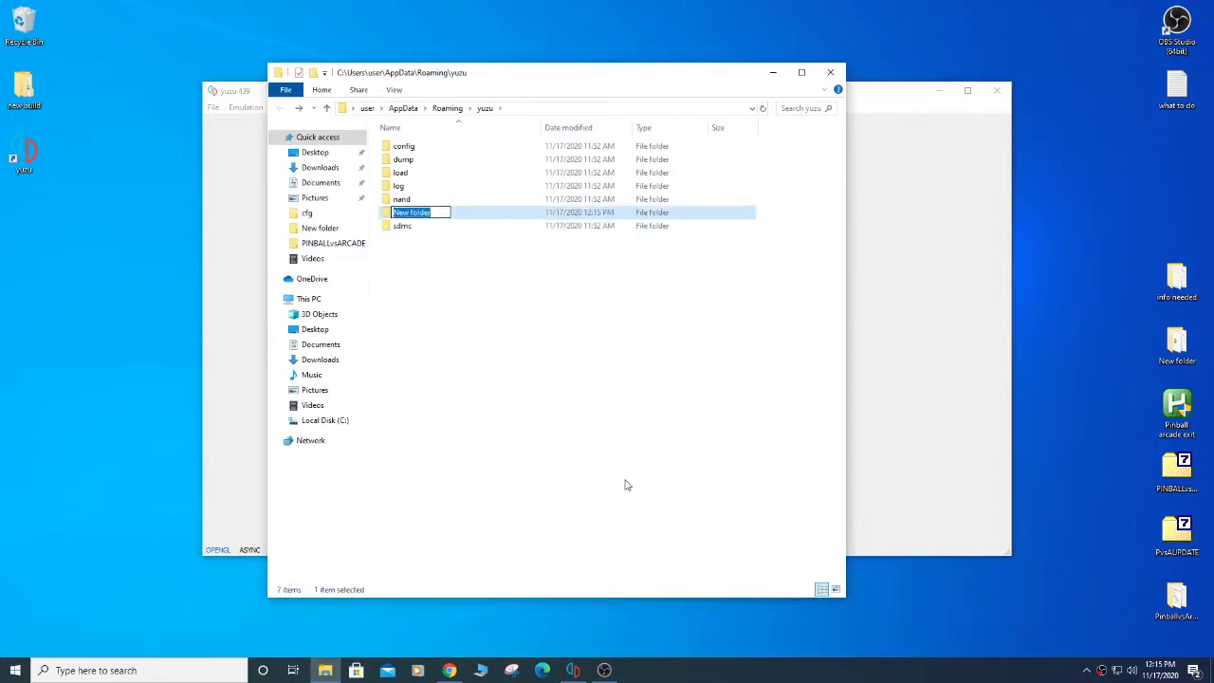
type("keys")
key("Return")
double_click(408, 213)
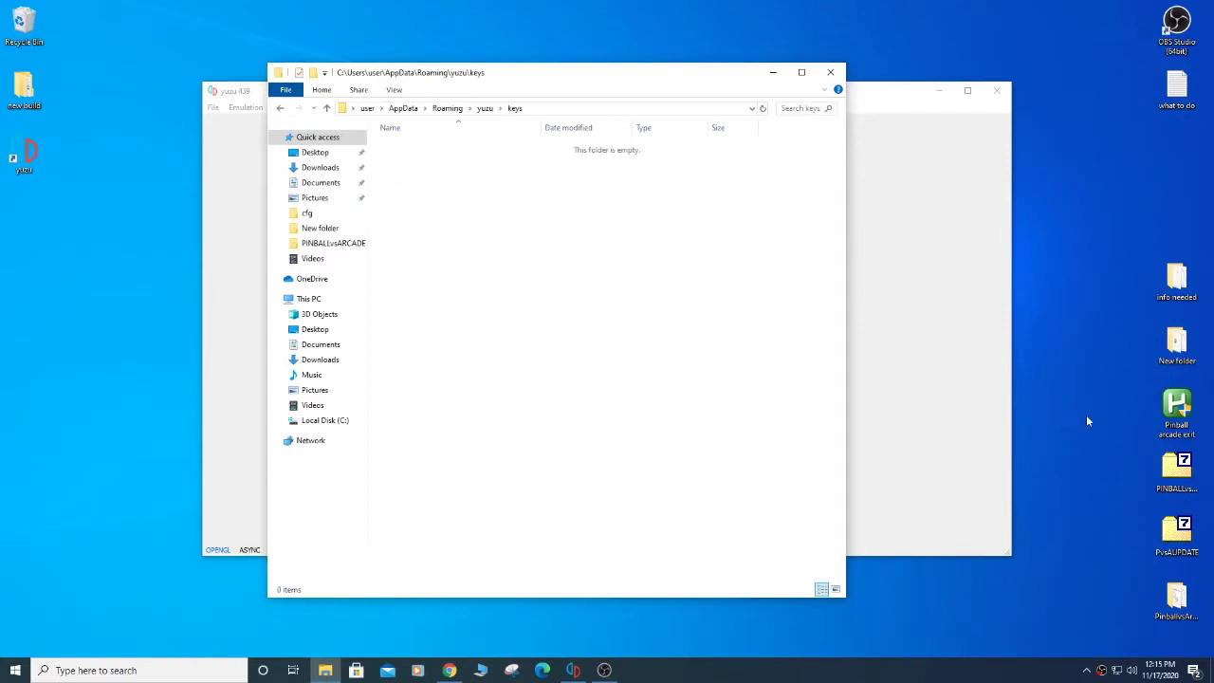
- Move prod.keys from the desktop's info needed folder into the keys folder, and close both folder windows
double_click(1177, 280)
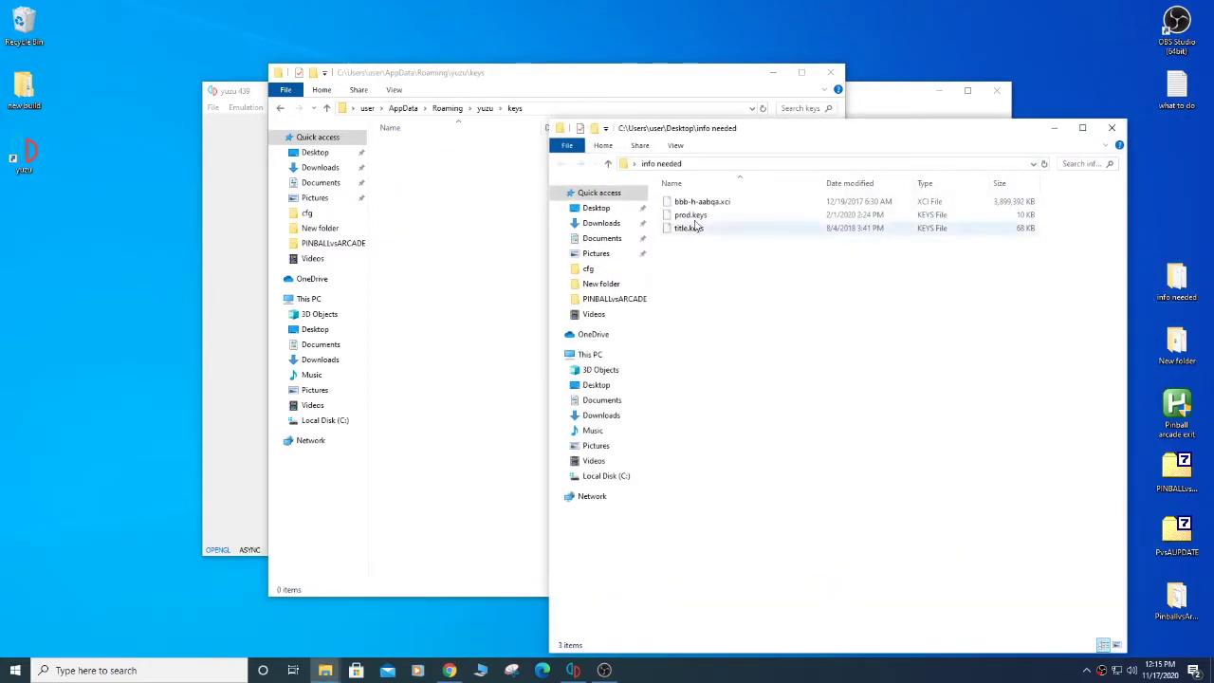
left_click_drag(691, 215, 422, 332)
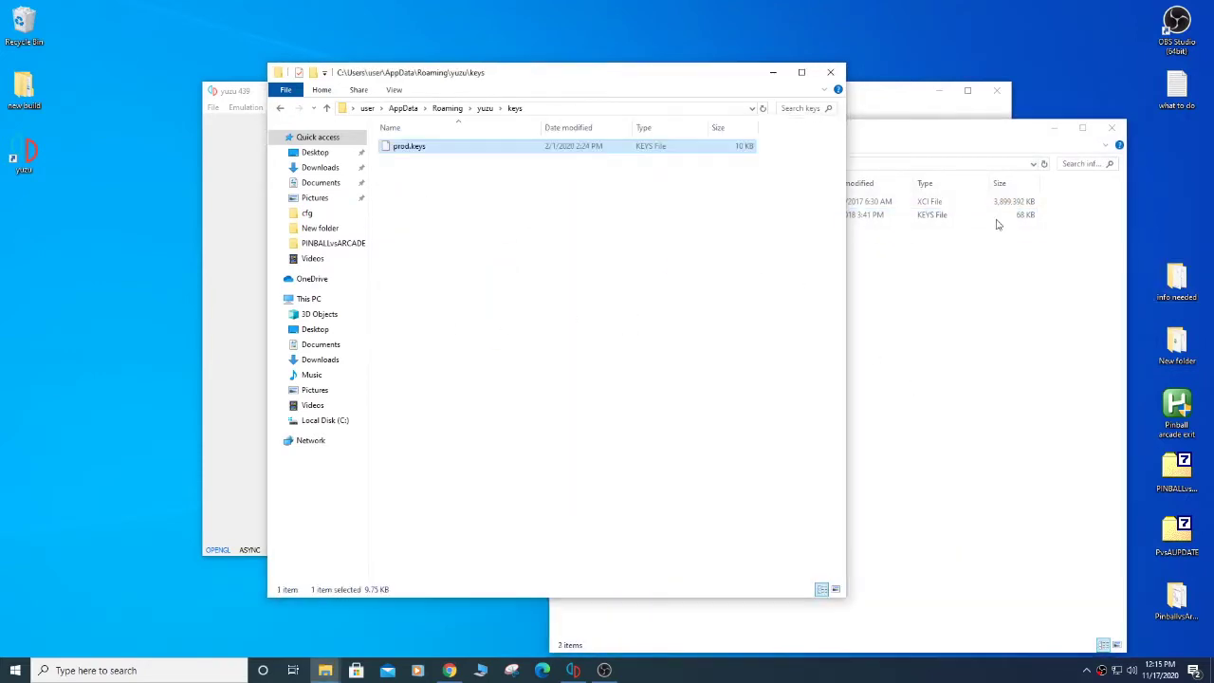
left_click(831, 72)
left_click(1112, 127)
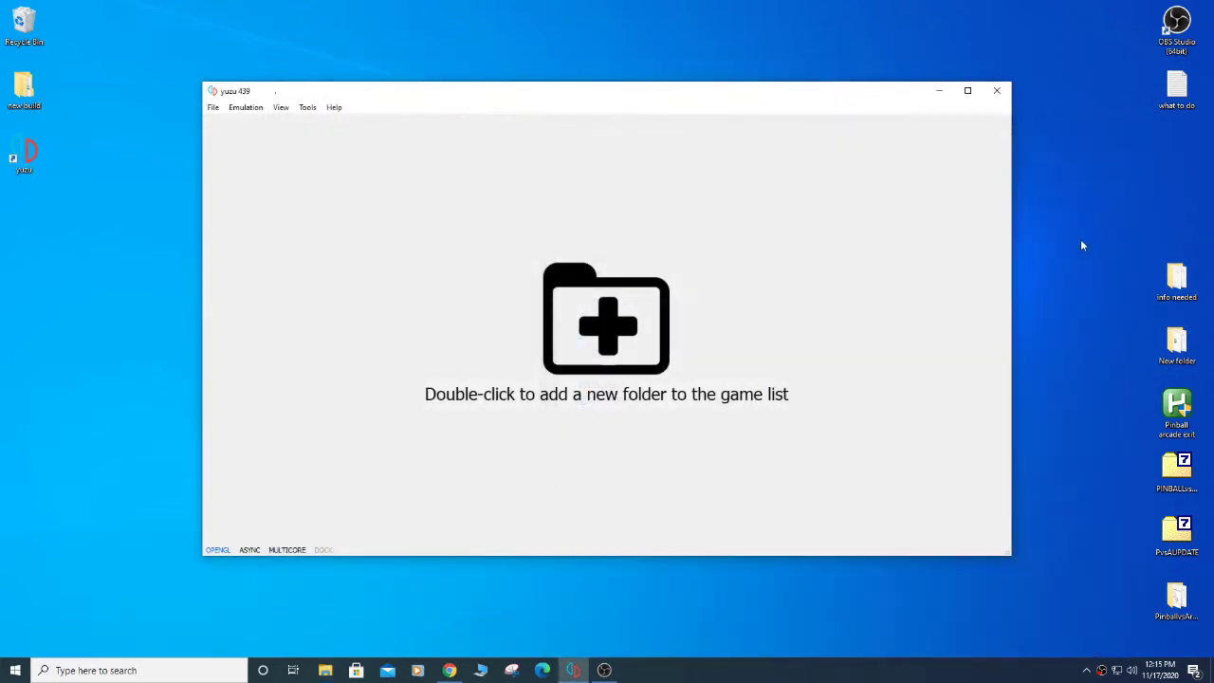
- Create a desktop folder named Switch roms and place it below the yuzu shortcut
right_click(72, 338)
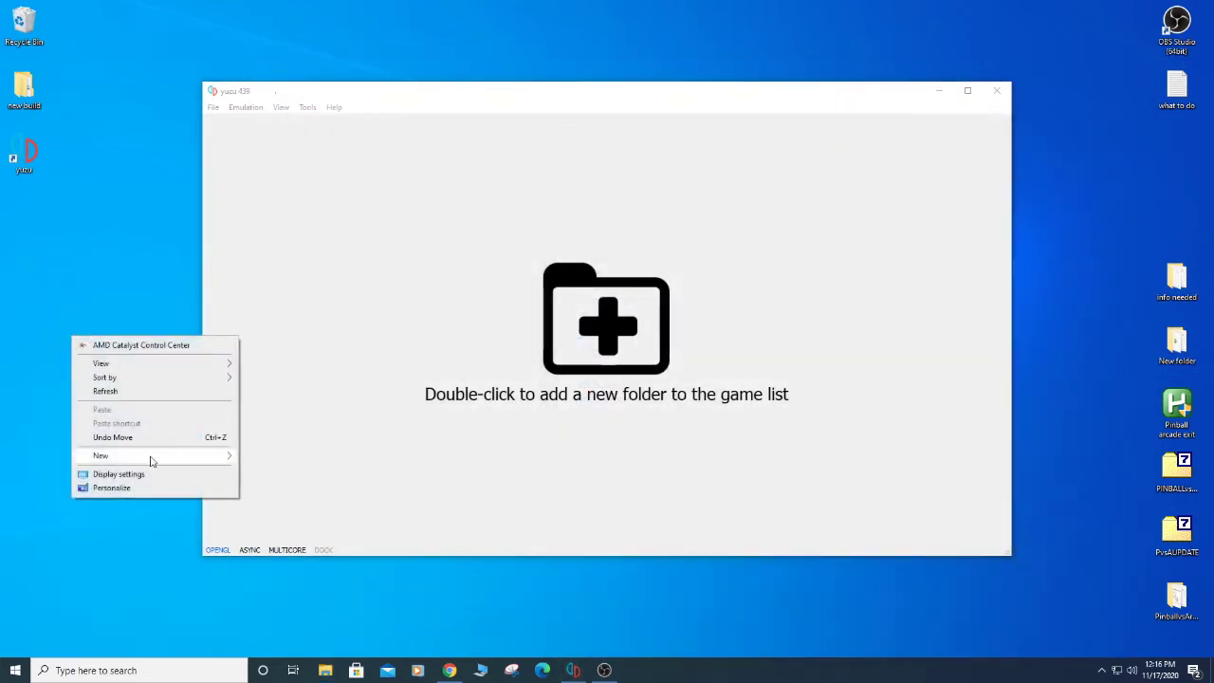
mouse_move(228, 462)
left_click(275, 459)
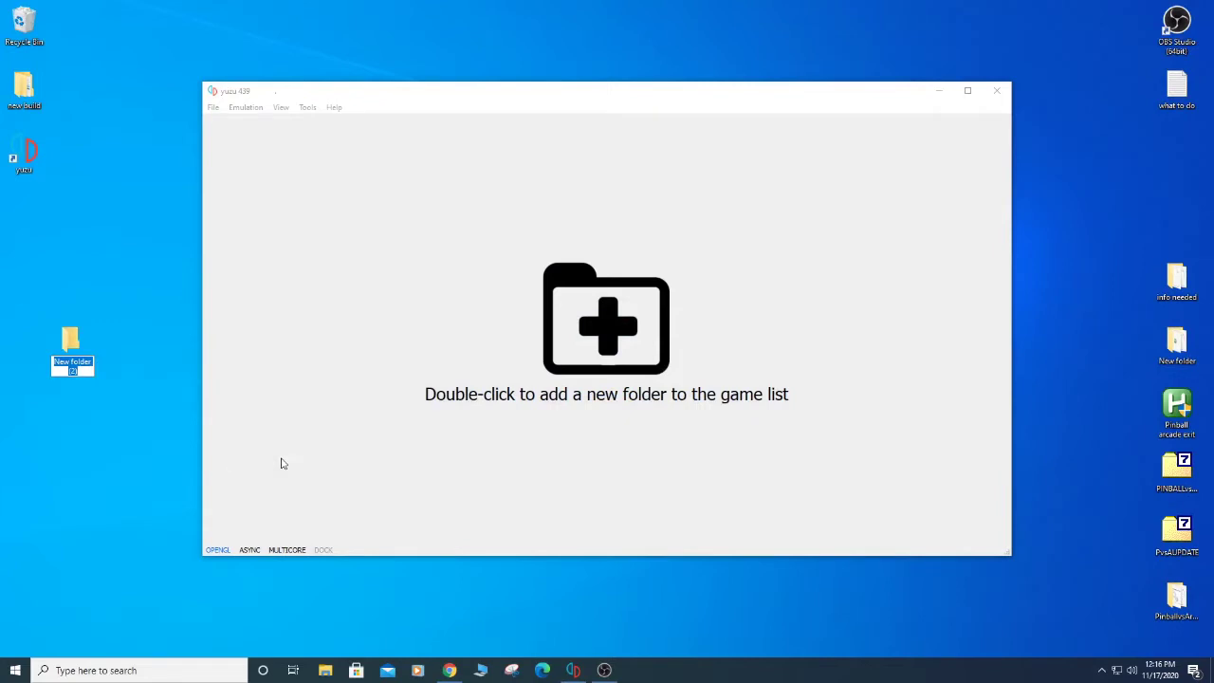
type("Switch roms")
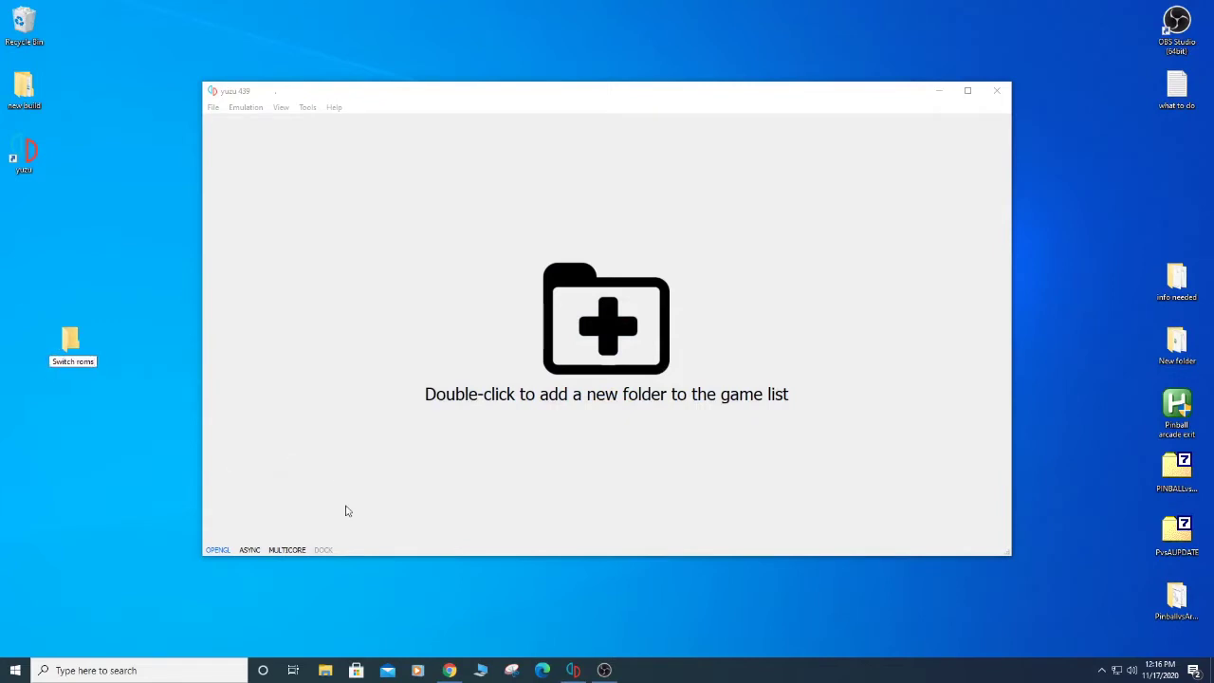
left_click_drag(72, 340, 23, 216)
- Move bbb-h-aabqa.xci from the info needed folder into the Switch roms folder, and close both folder windows
double_click(23, 213)
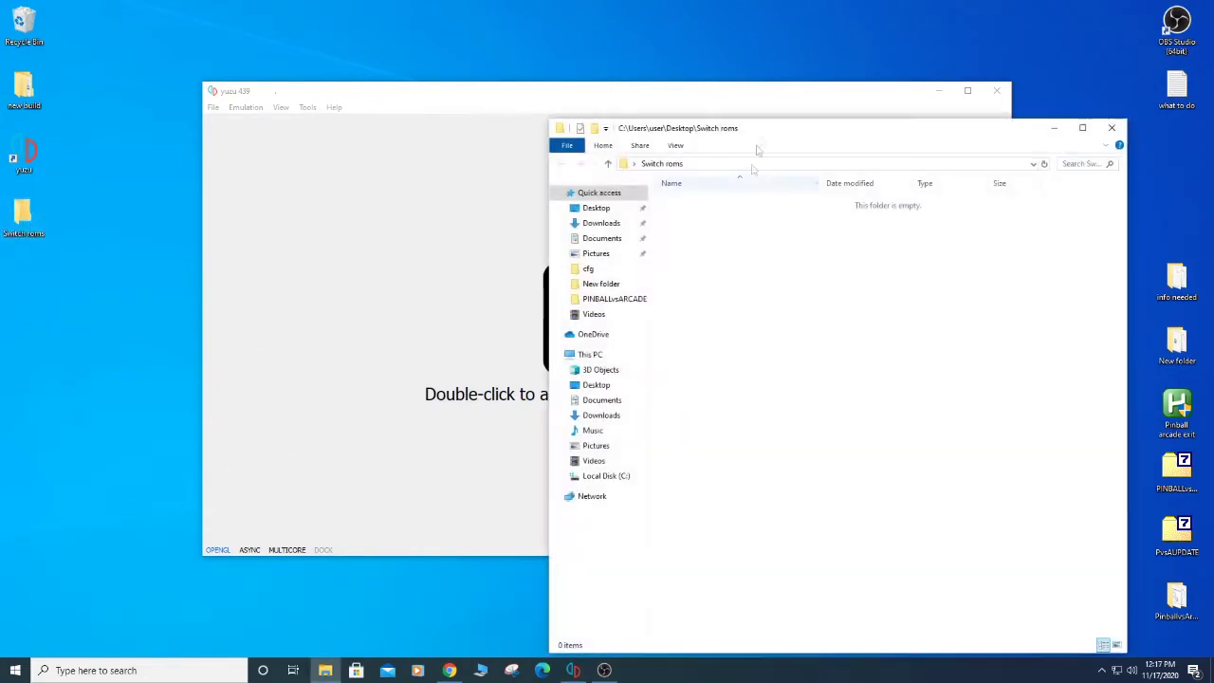
left_click_drag(757, 134, 312, 122)
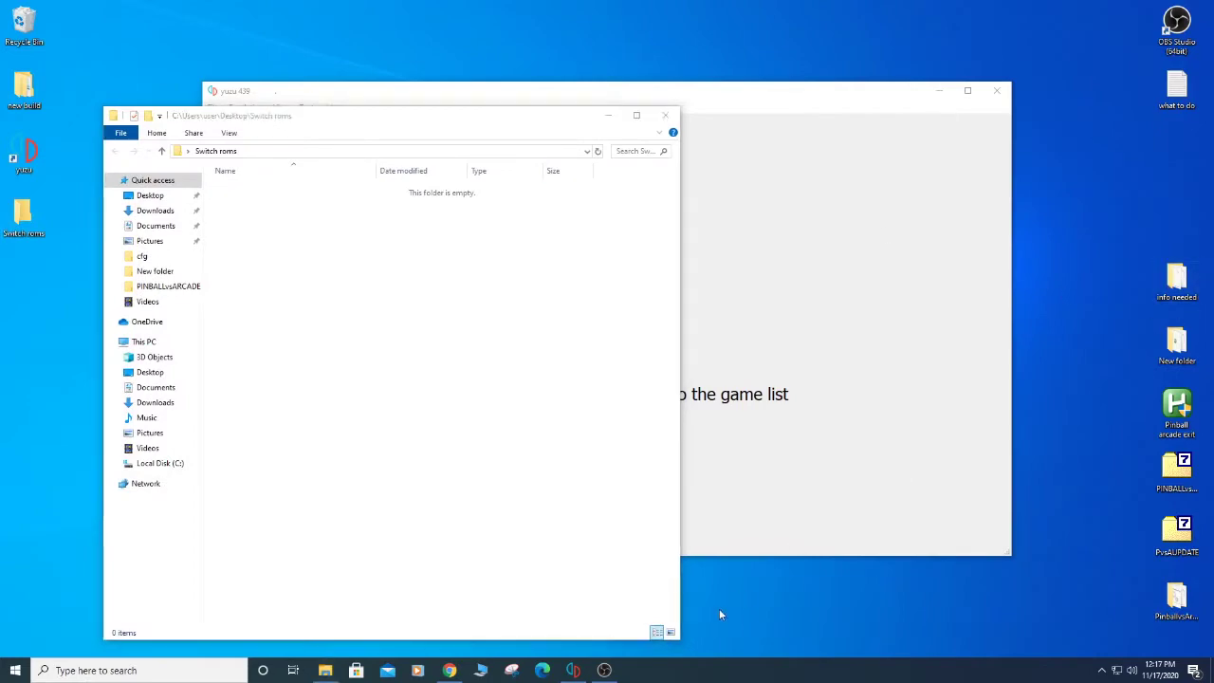
left_click_drag(337, 11, 974, 157)
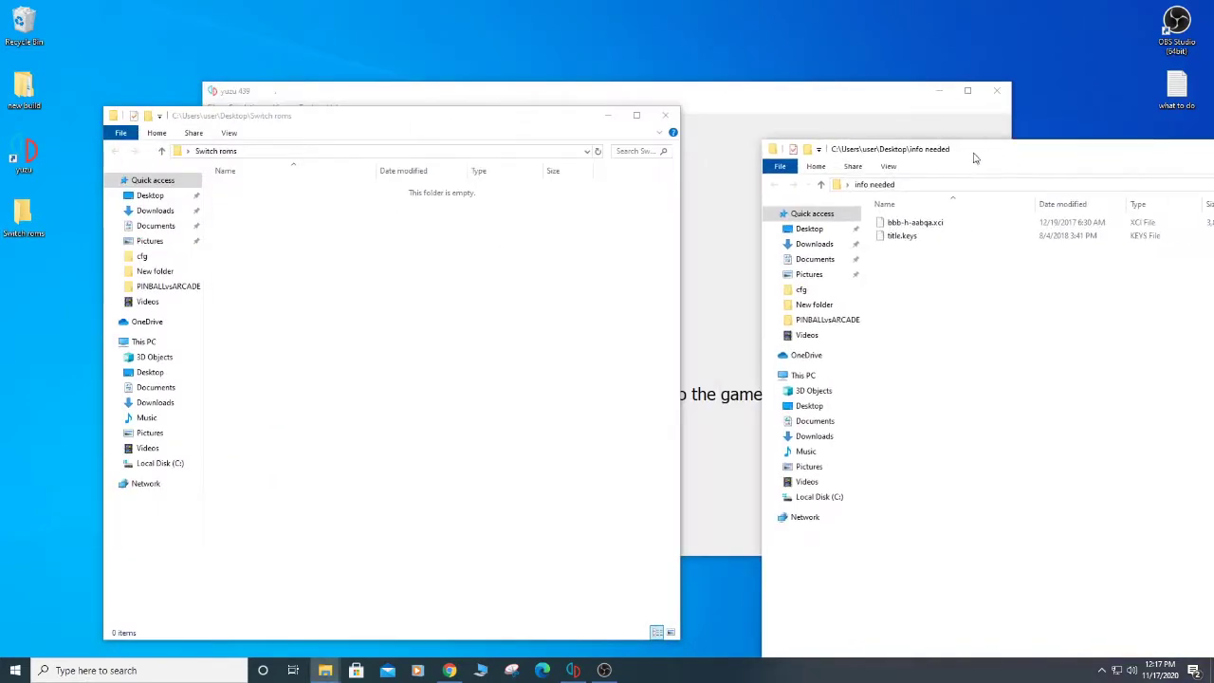
left_click_drag(917, 224, 474, 349)
left_click_drag(1143, 155, 797, 185)
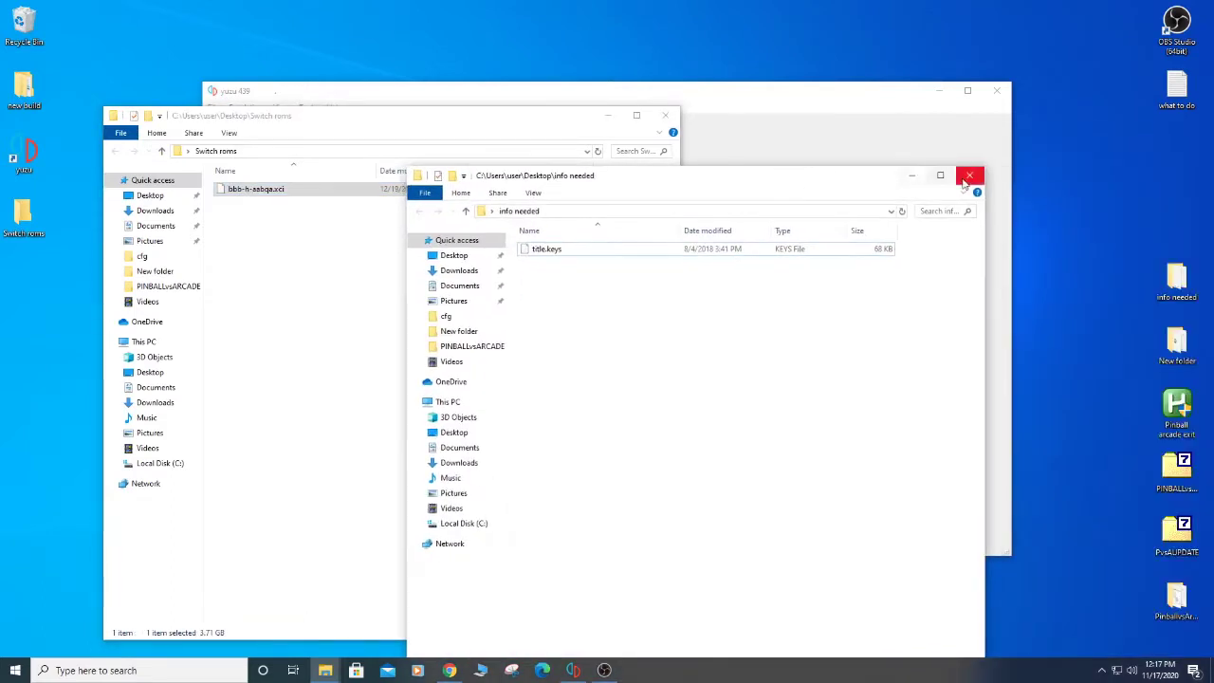
left_click(980, 178)
left_click(665, 115)
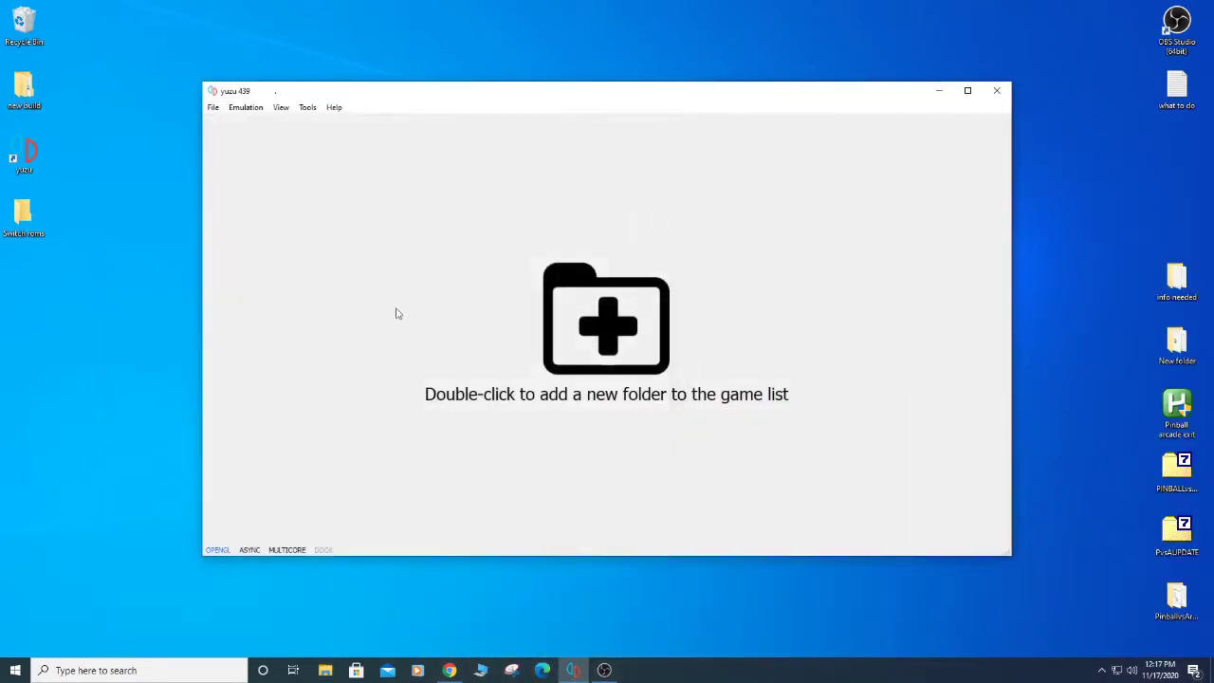
- Add the desktop's Switch roms folder to the game list as a game directory and restart yuzu
double_click(566, 353)
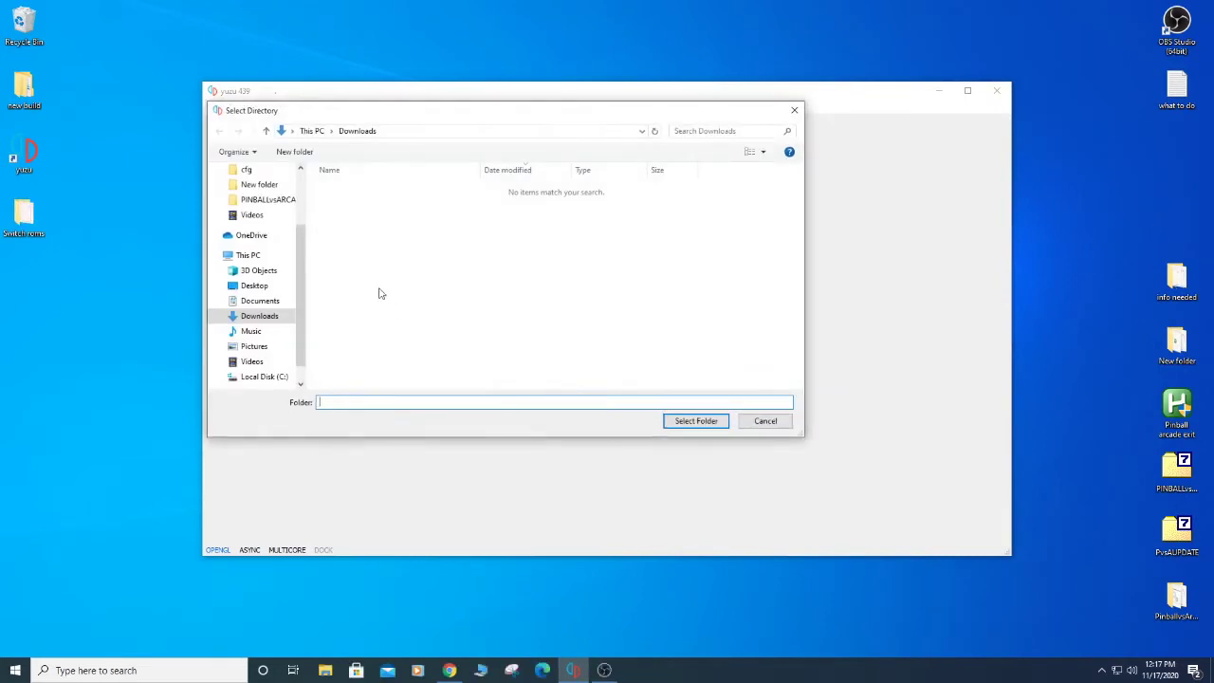
scroll(289, 257, "up", 3)
left_click(254, 195)
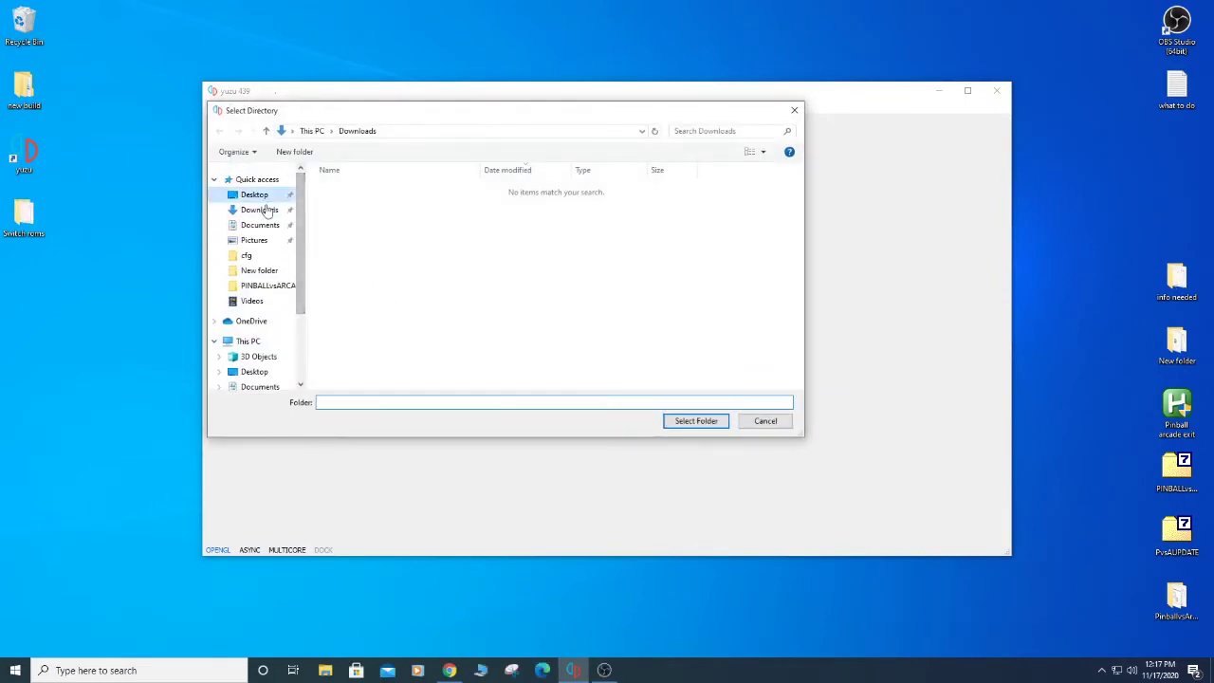
double_click(352, 241)
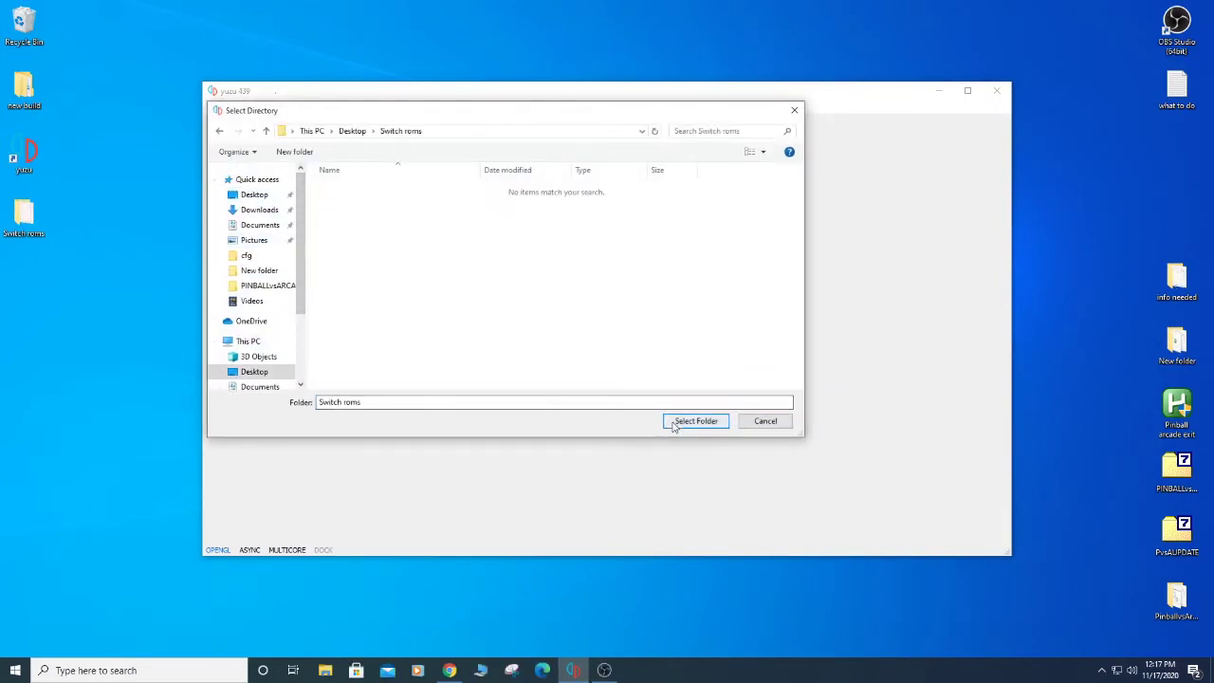
left_click(697, 420)
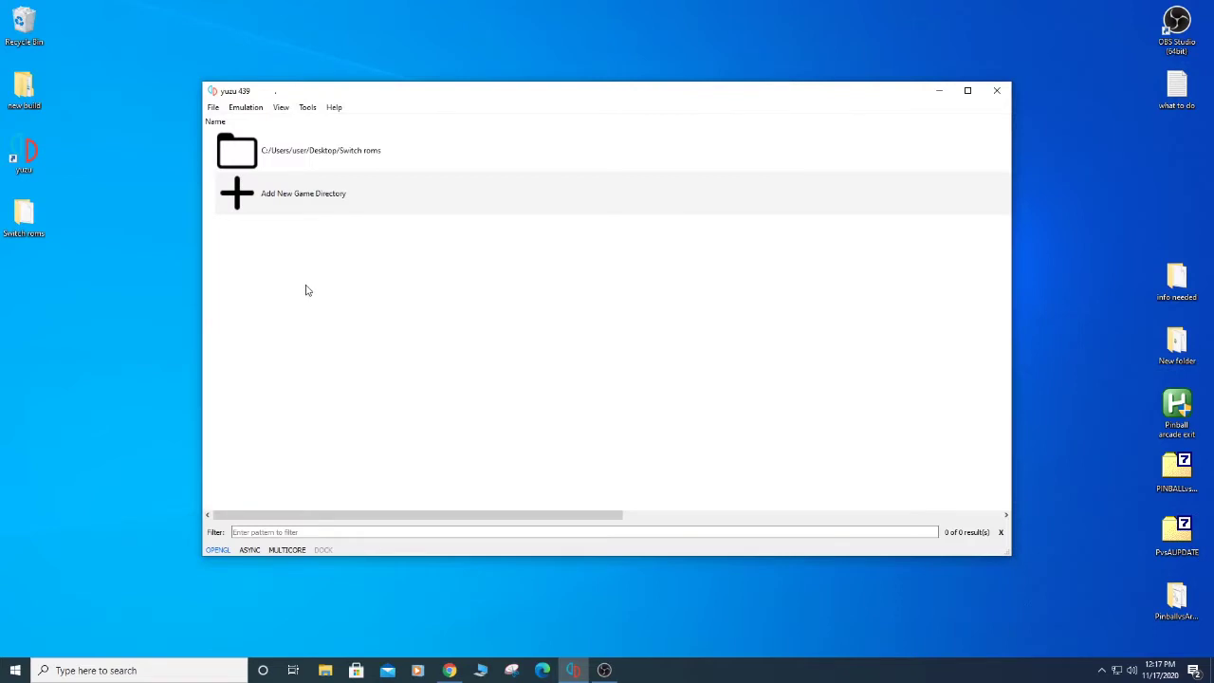
left_click(997, 90)
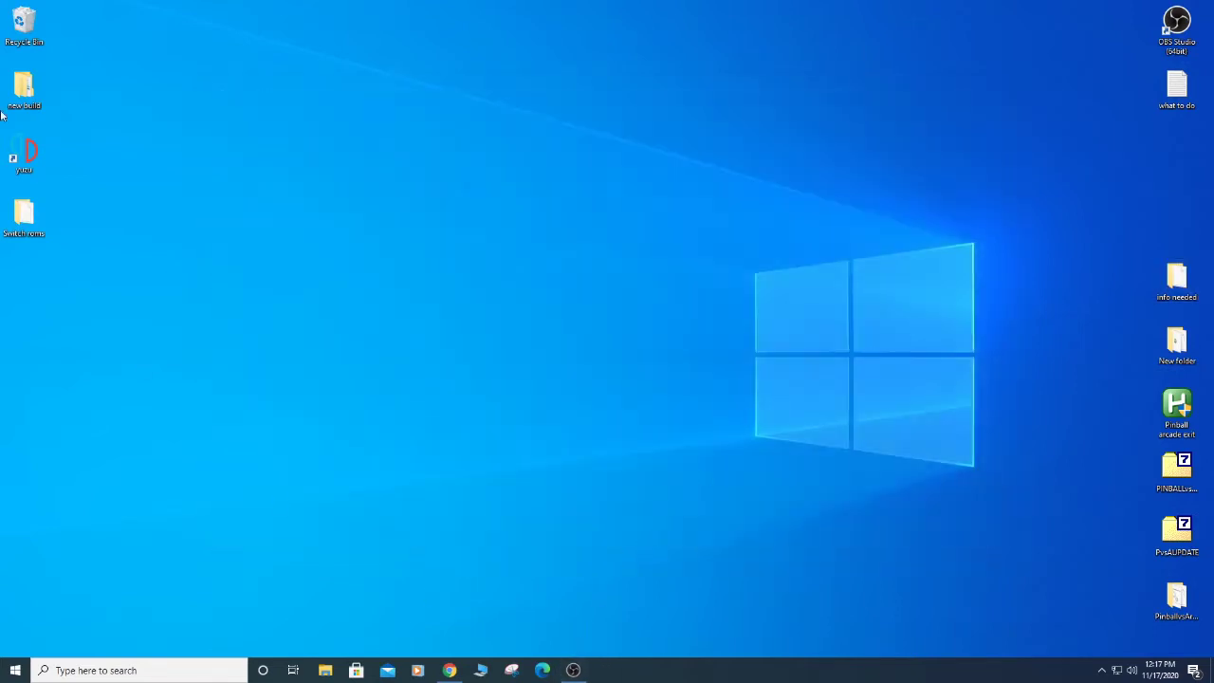
double_click(28, 157)
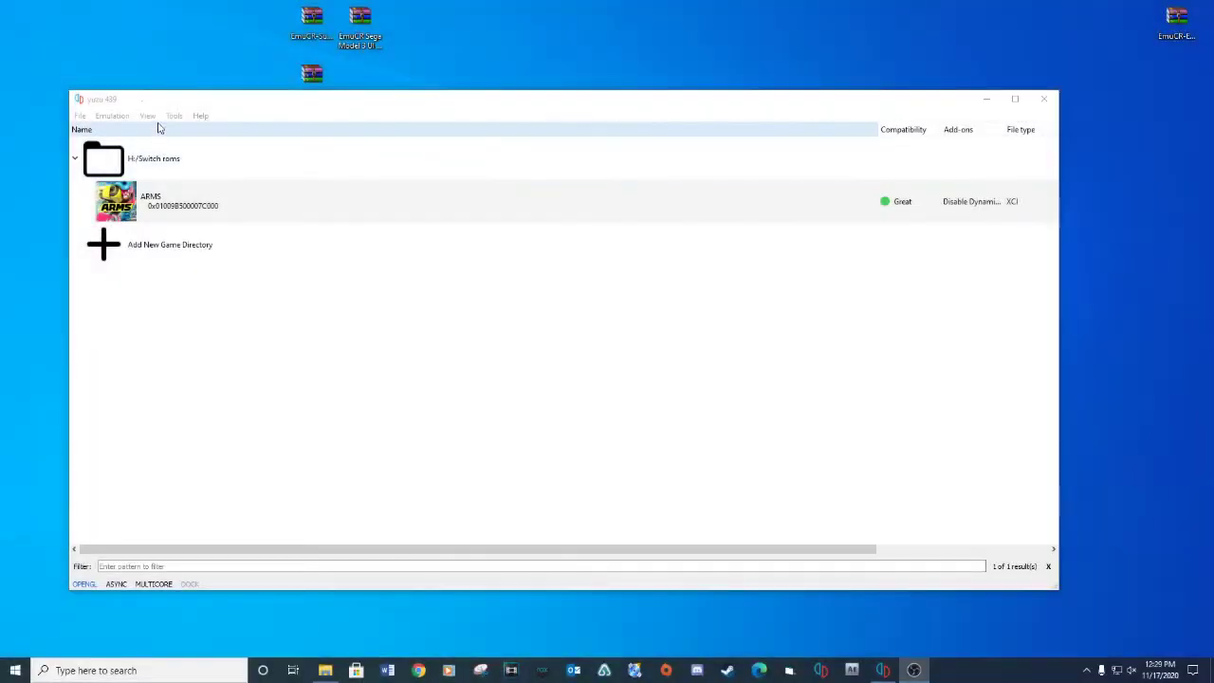
- Examine Player 1's controller type and button mapping in the emulator configuration, and accept the settings
left_click(147, 116)
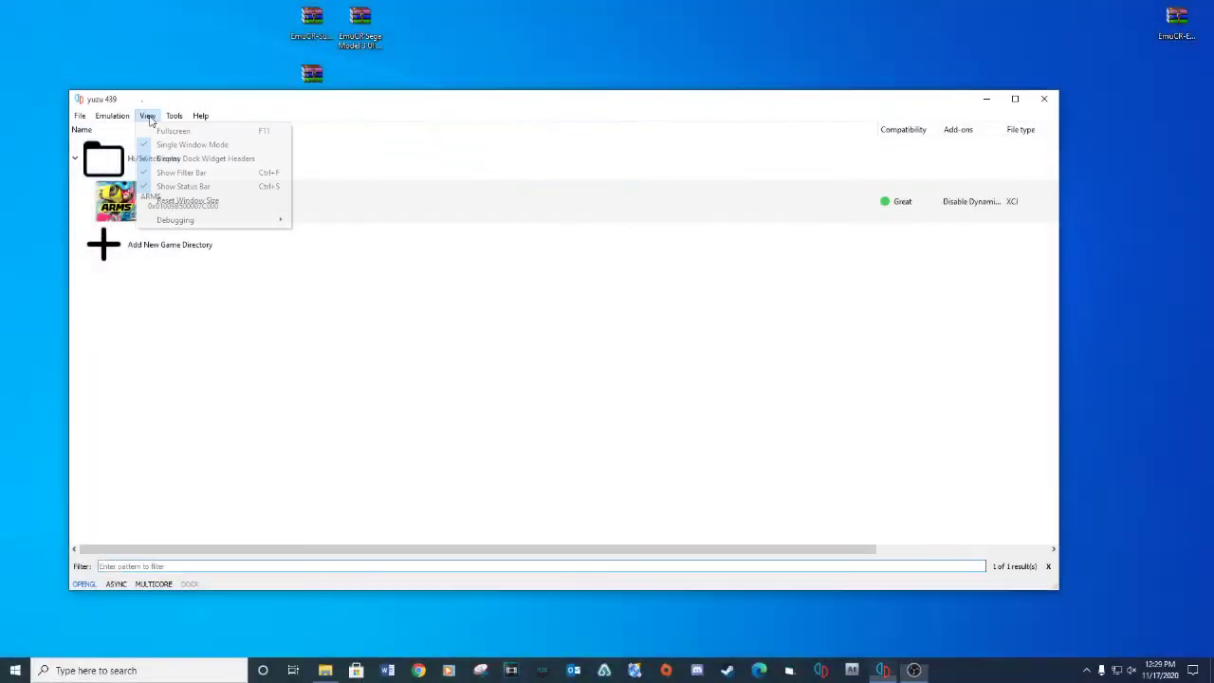
mouse_move(171, 116)
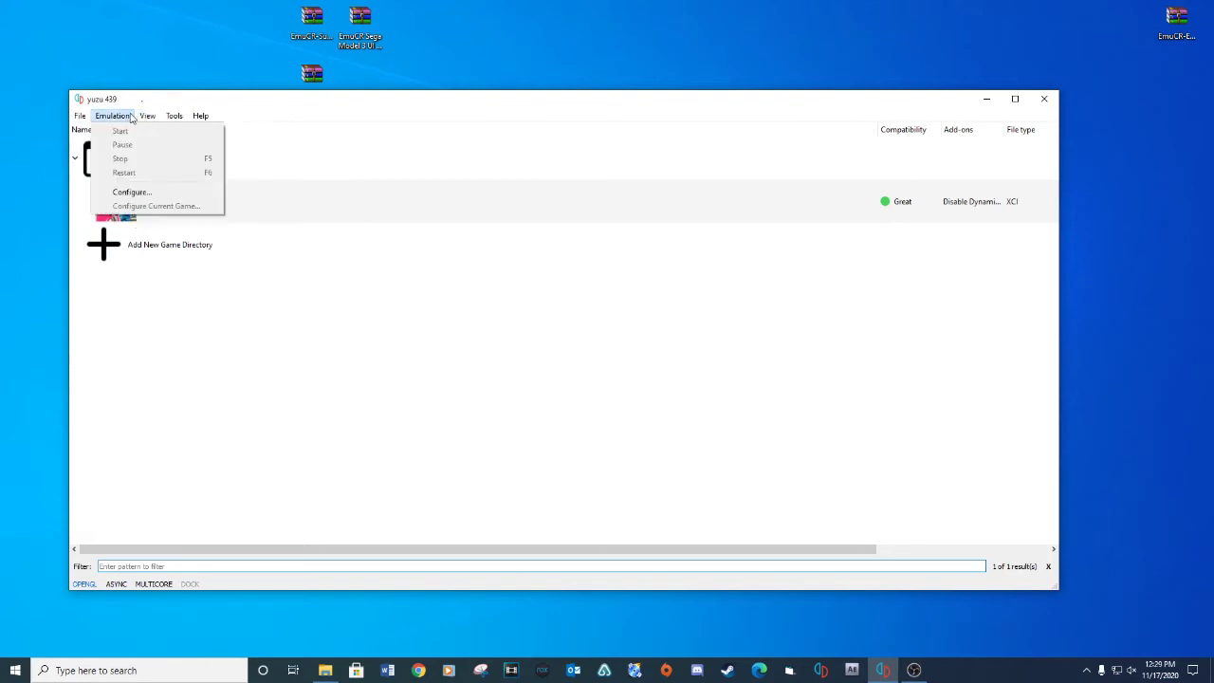
key("Escape")
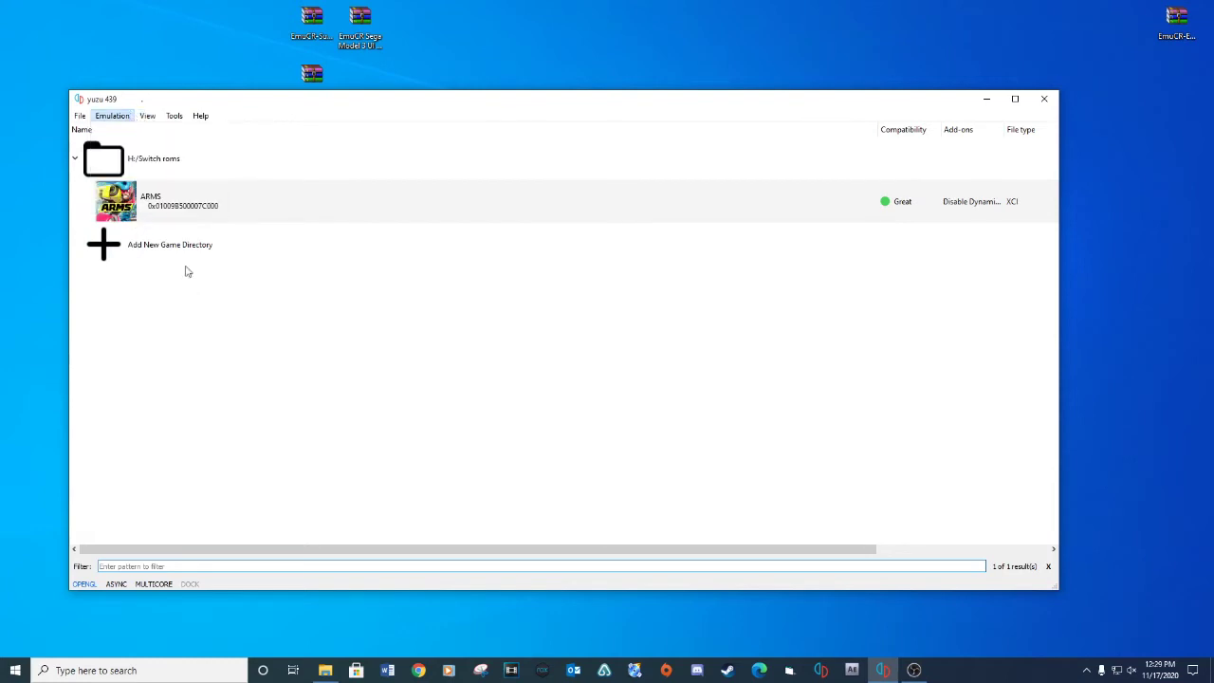
key("ctrl+comma")
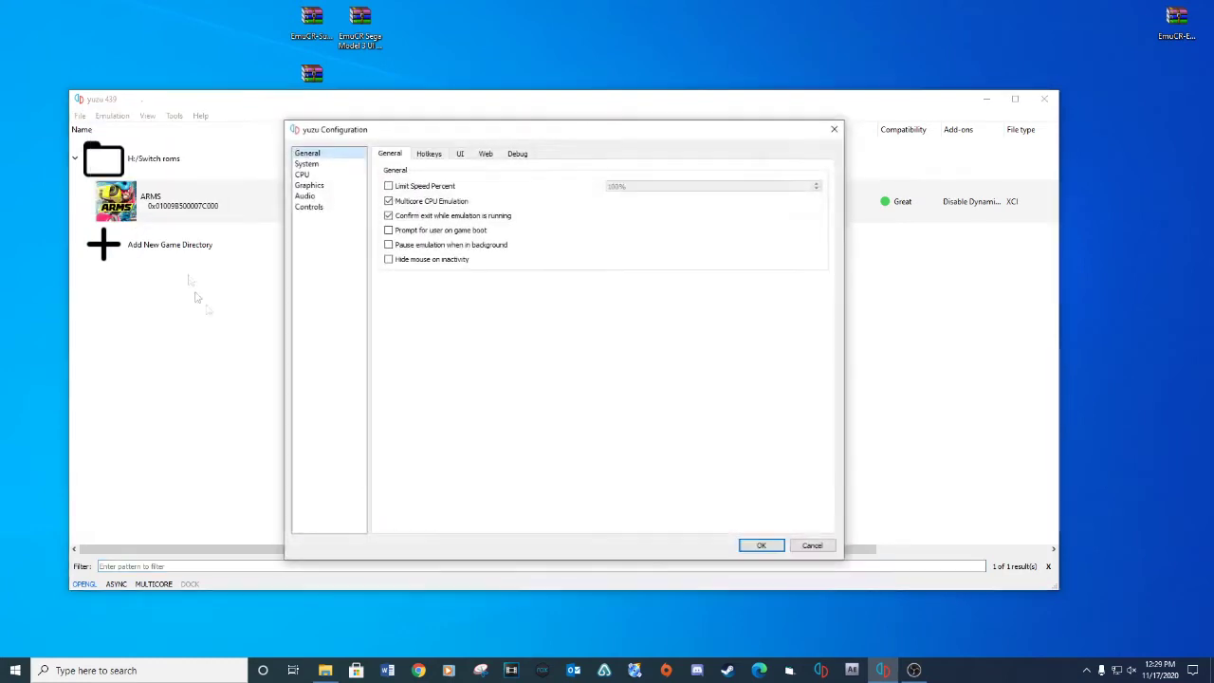
left_click(311, 207)
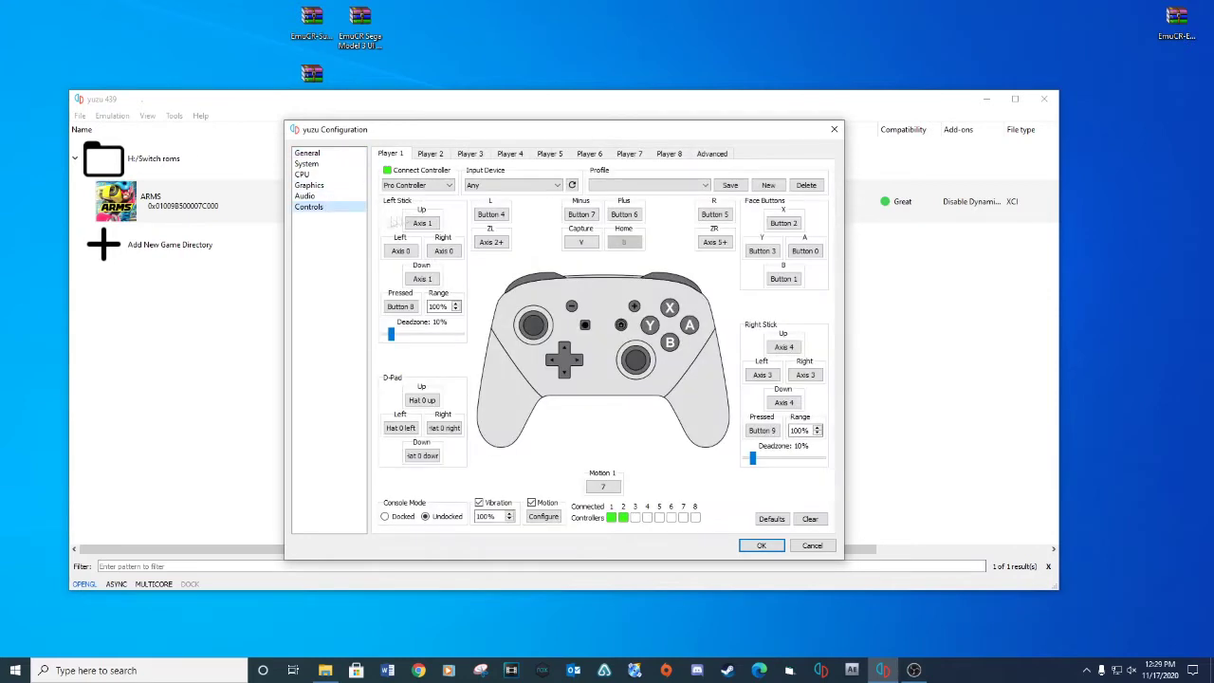
left_click(418, 185)
left_click(474, 129)
left_click(760, 546)
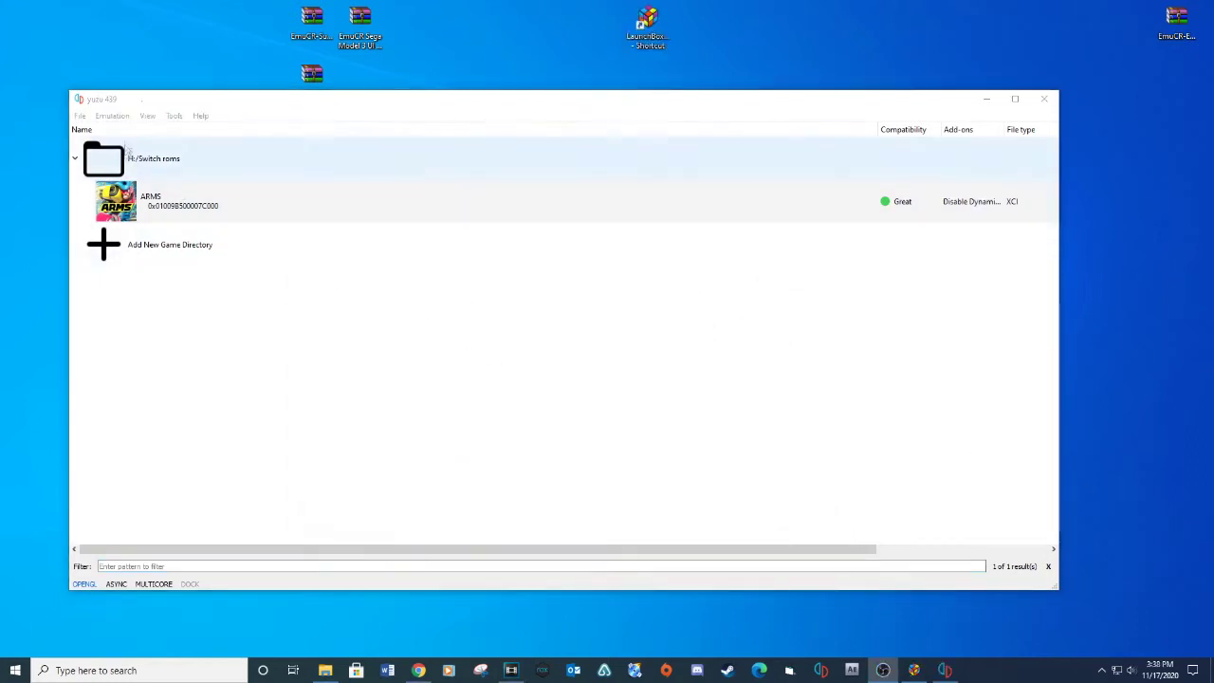
- Turn off the exit confirmation while emulation is running in the general configuration and save it
left_click(121, 117)
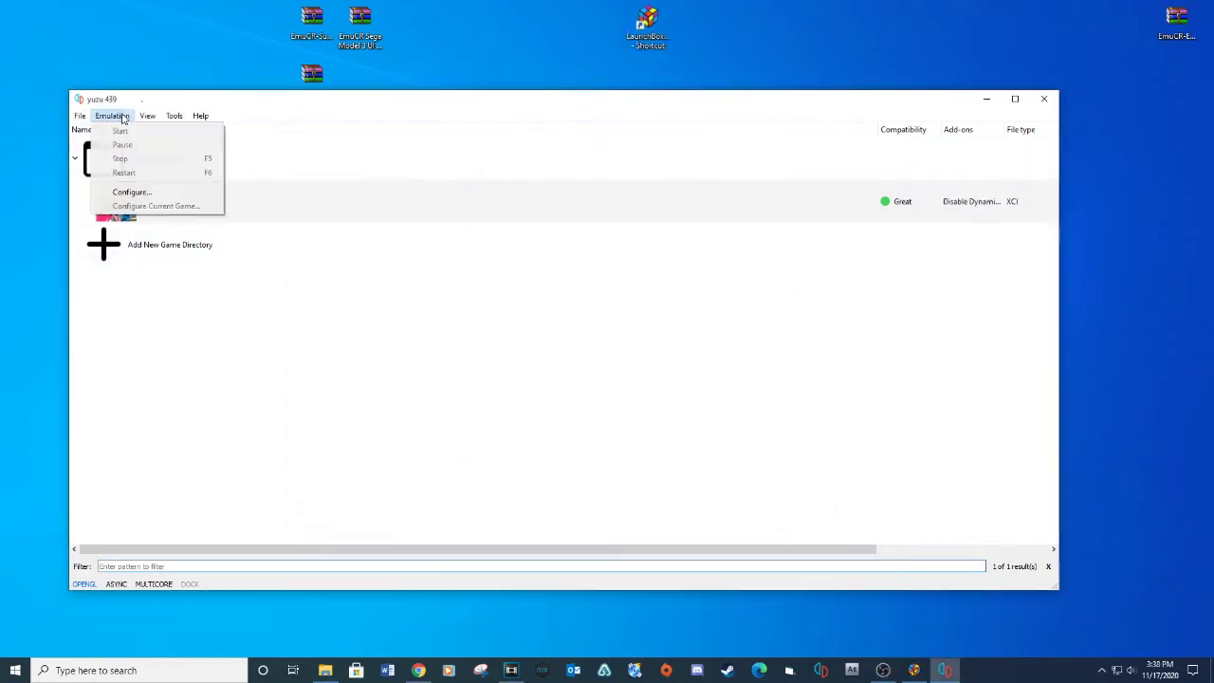
left_click(131, 192)
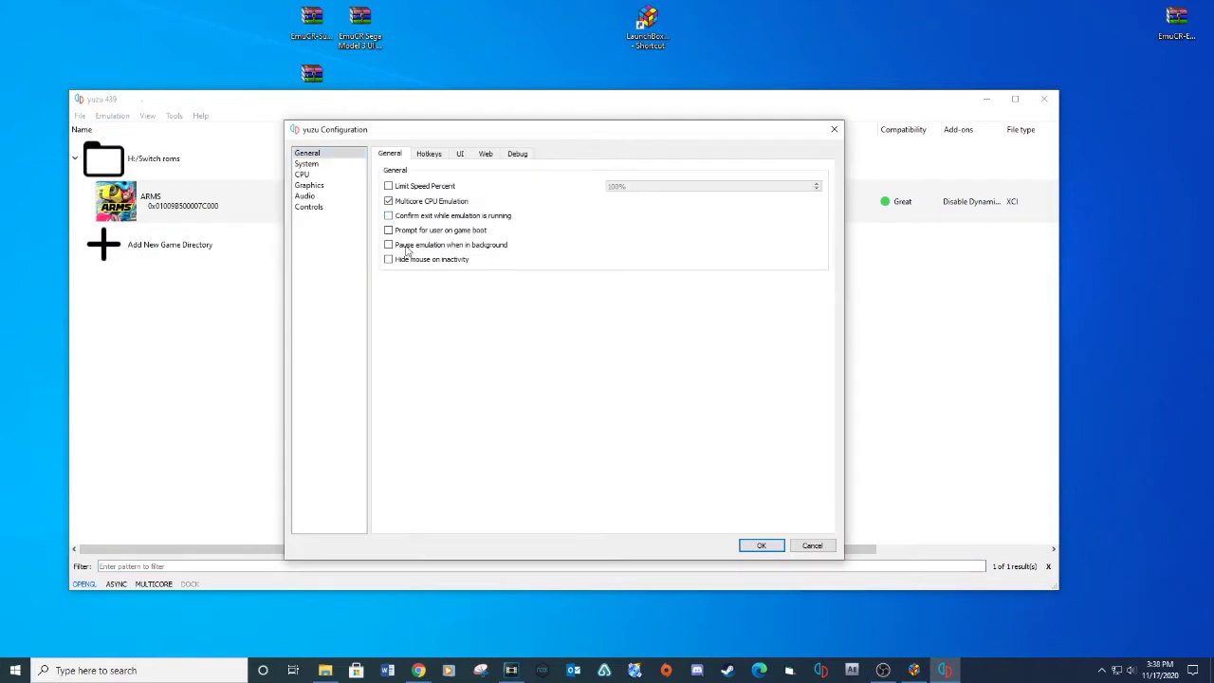
left_click(761, 545)
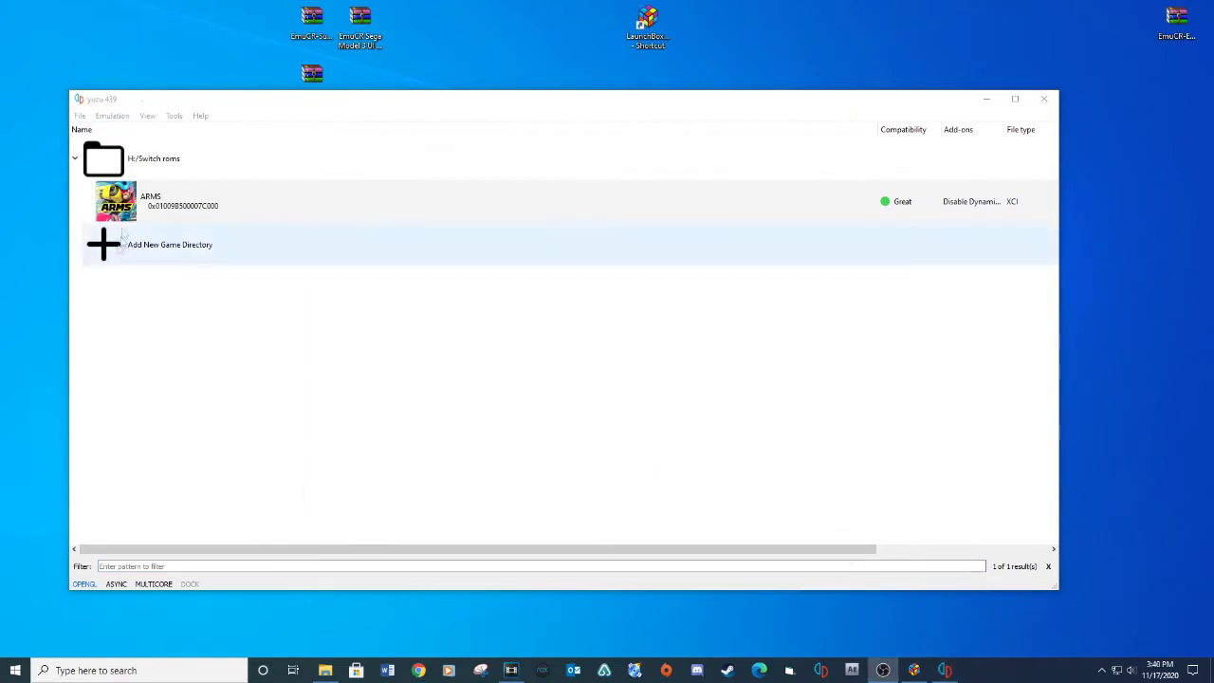
- Open the Exit yuzu hotkey for editing in the emulator configuration
left_click(120, 116)
left_click(129, 191)
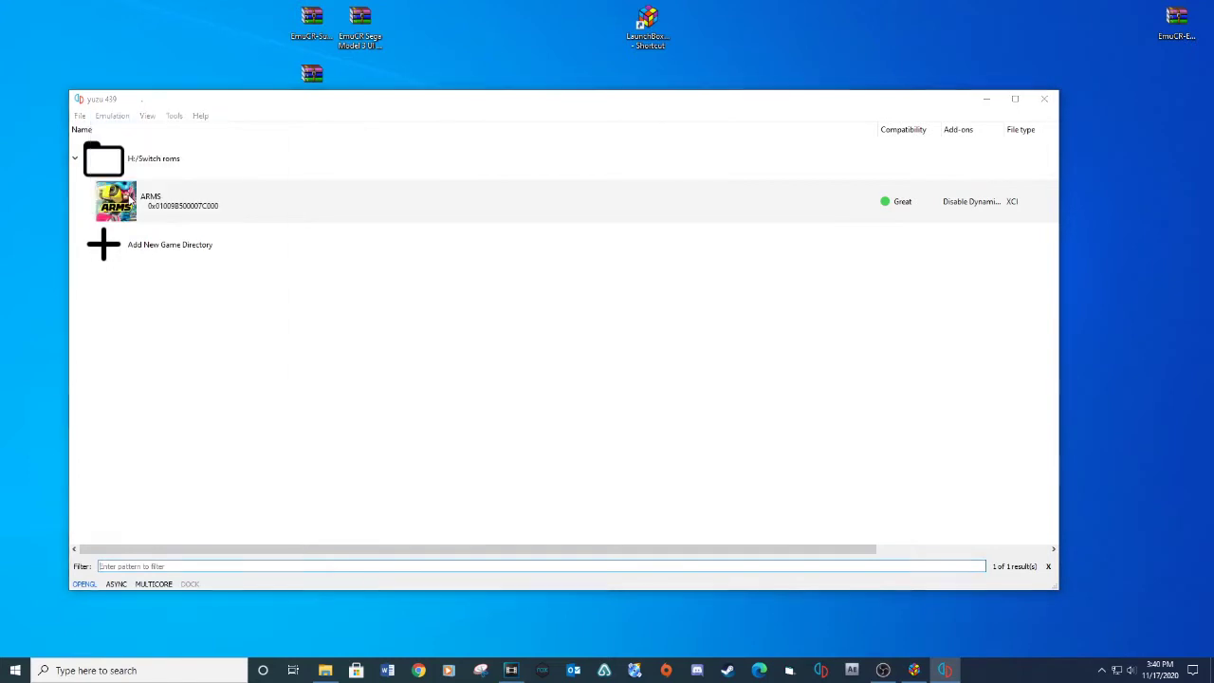
left_click(432, 155)
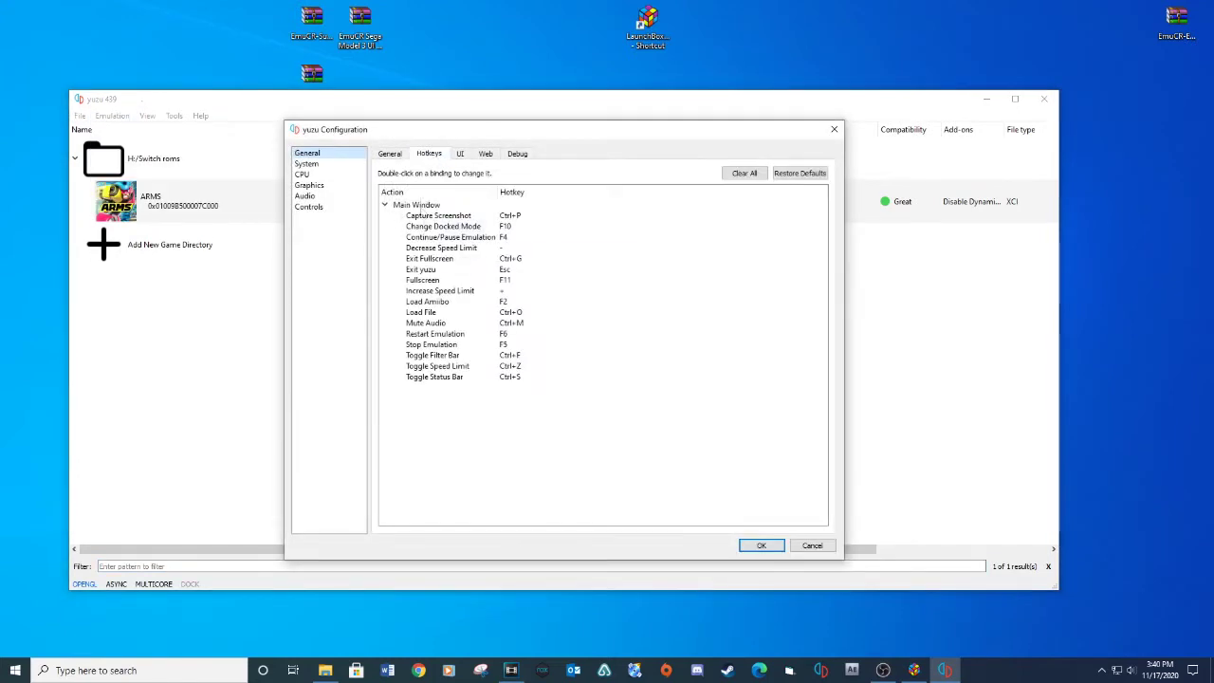
left_click(428, 270)
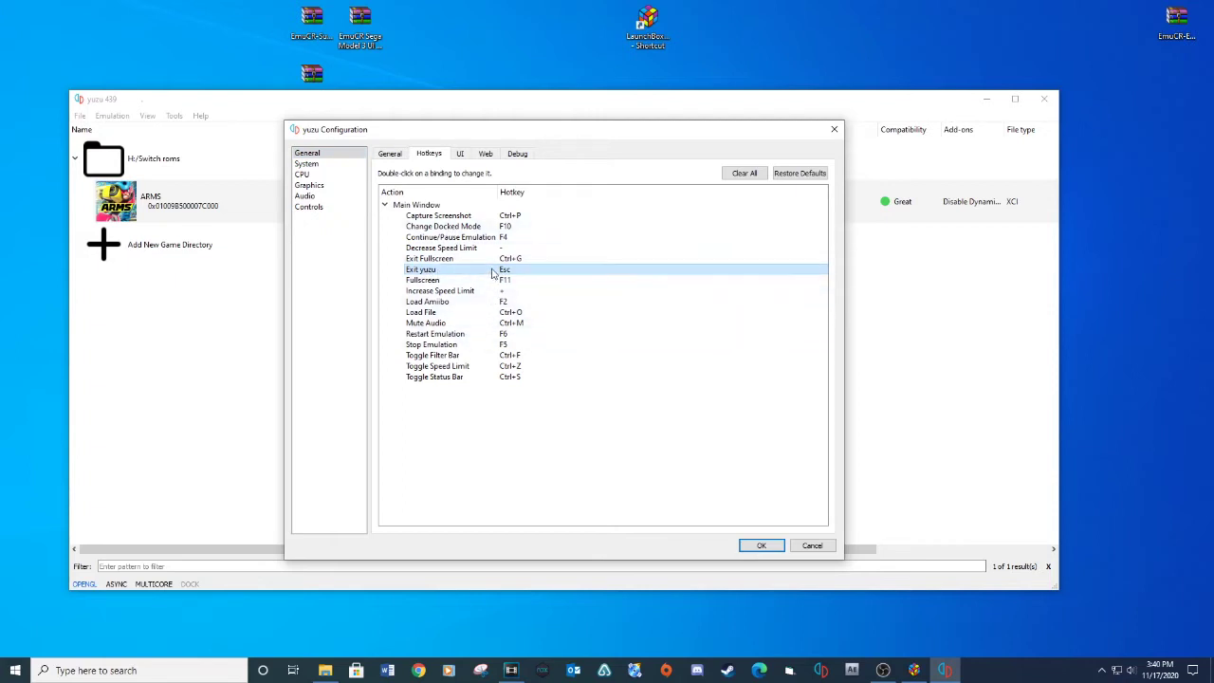
double_click(503, 271)
left_click(570, 358)
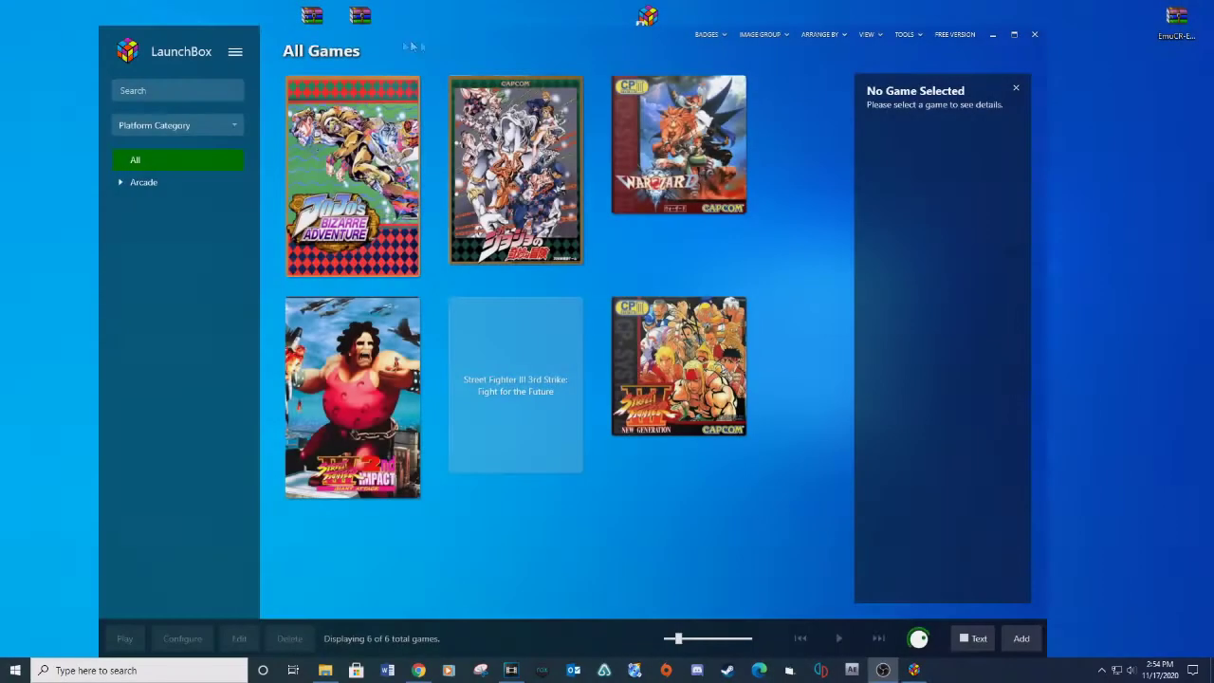
- Switch to LaunchBox, start a ROM files import and add bbb-h-aabqa.xci from the Switch roms folder on drive H
left_click(236, 53)
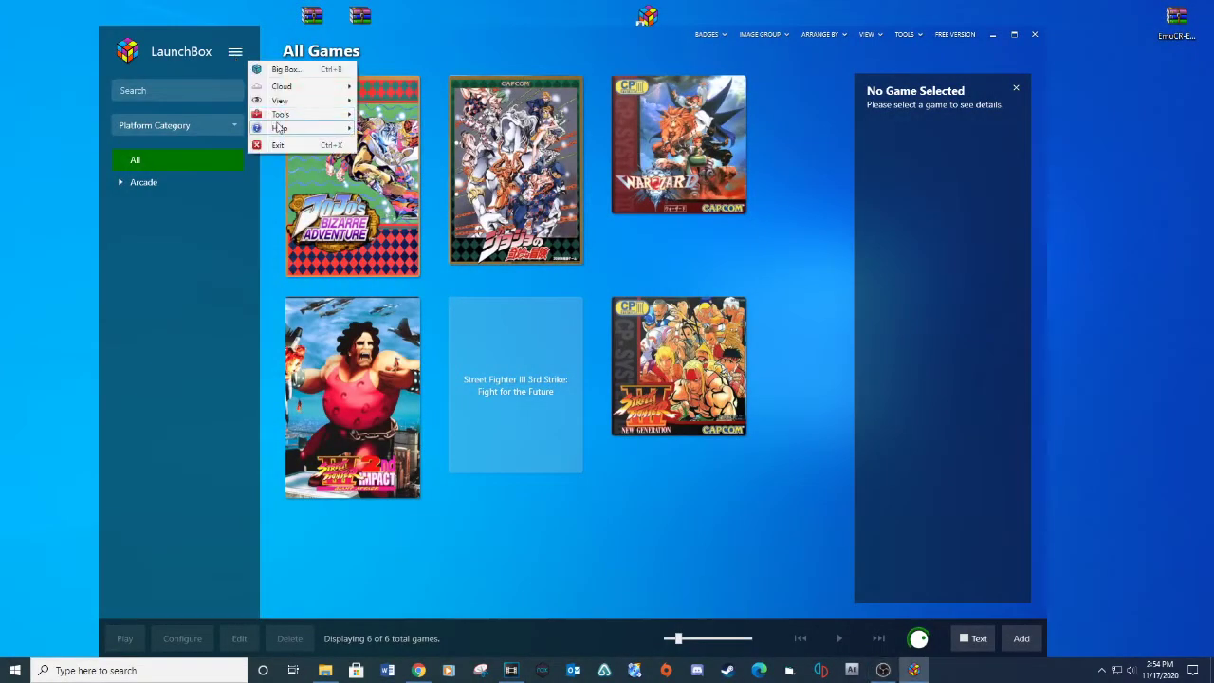
mouse_move(285, 114)
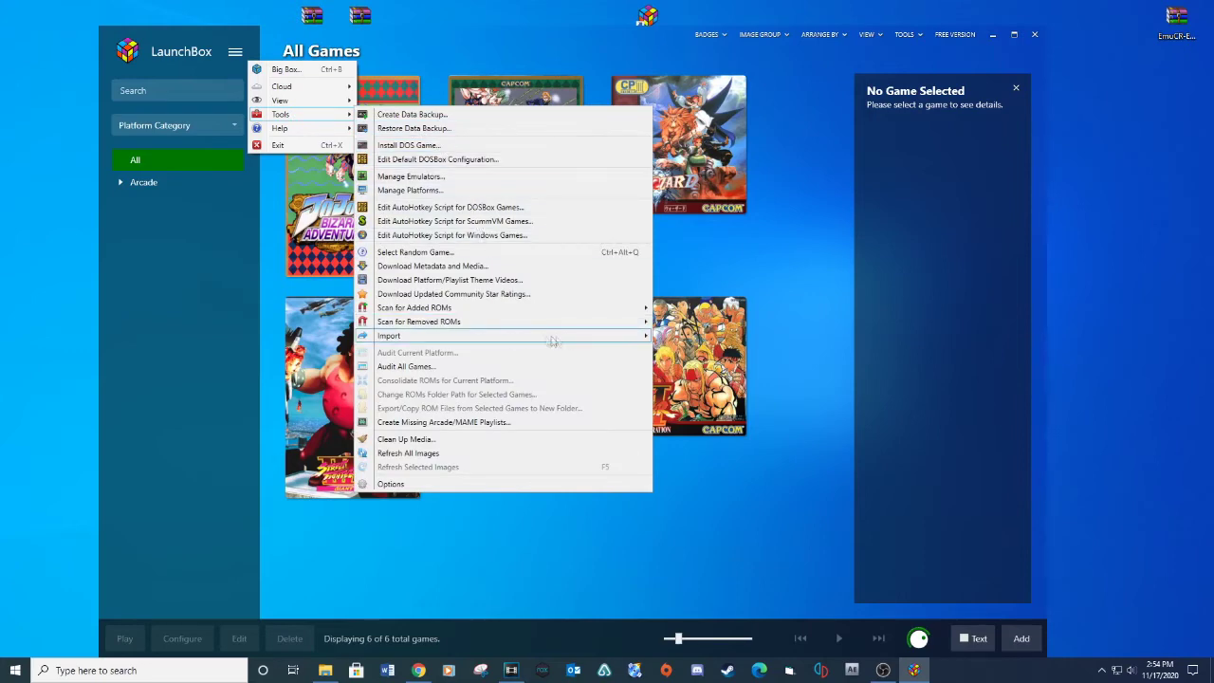
mouse_move(553, 342)
left_click(693, 407)
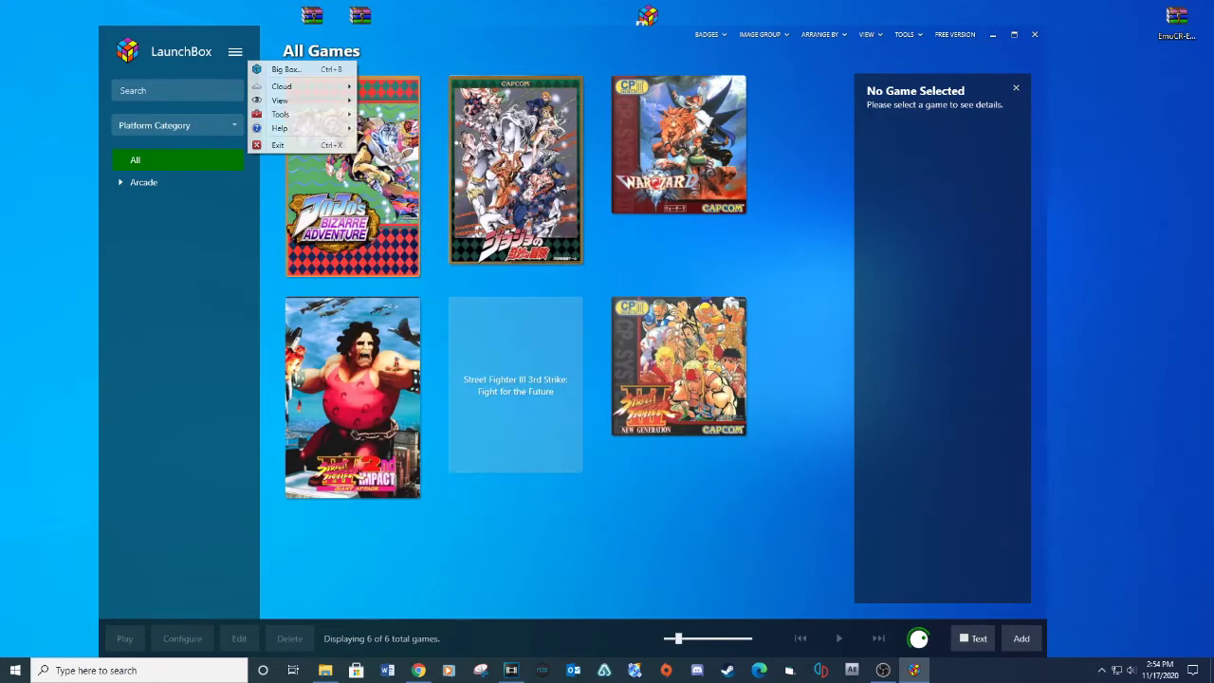
left_click(724, 496)
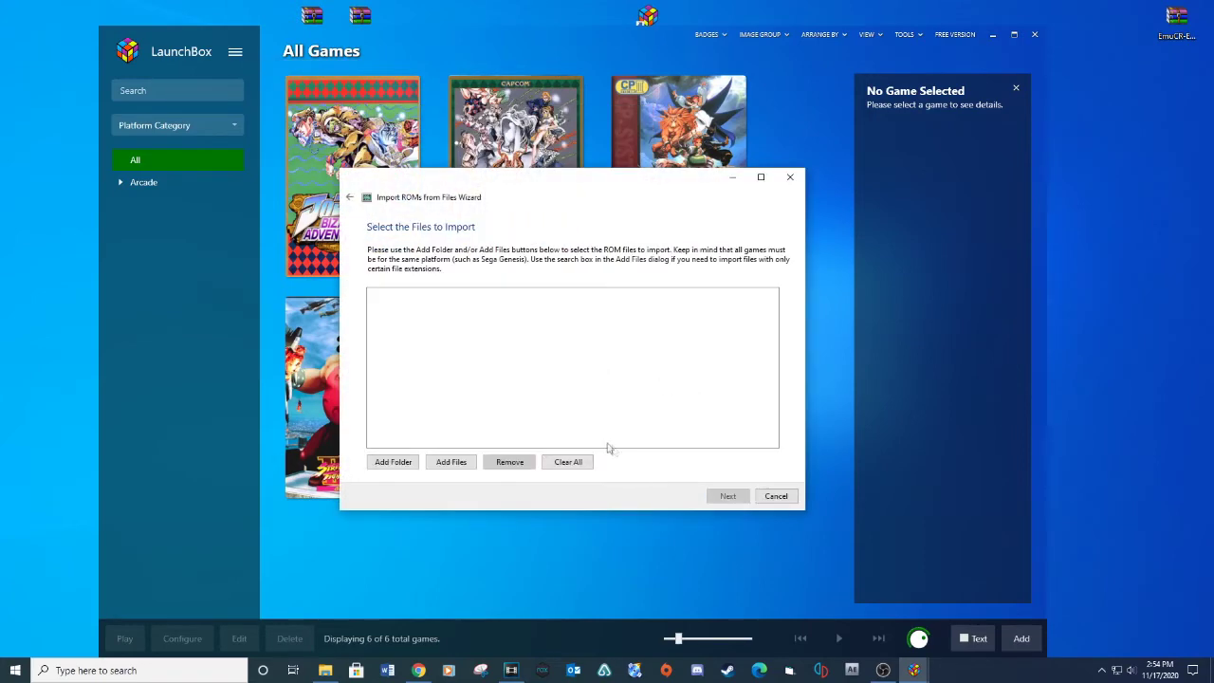
left_click(452, 463)
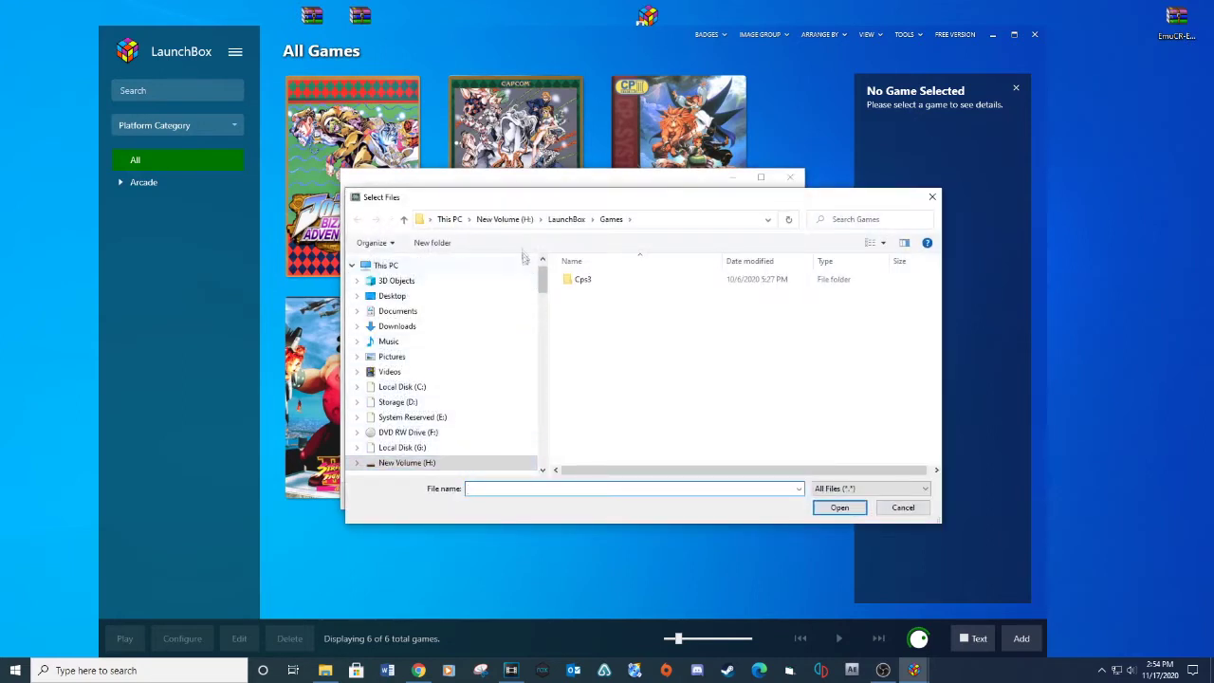
left_click(488, 219)
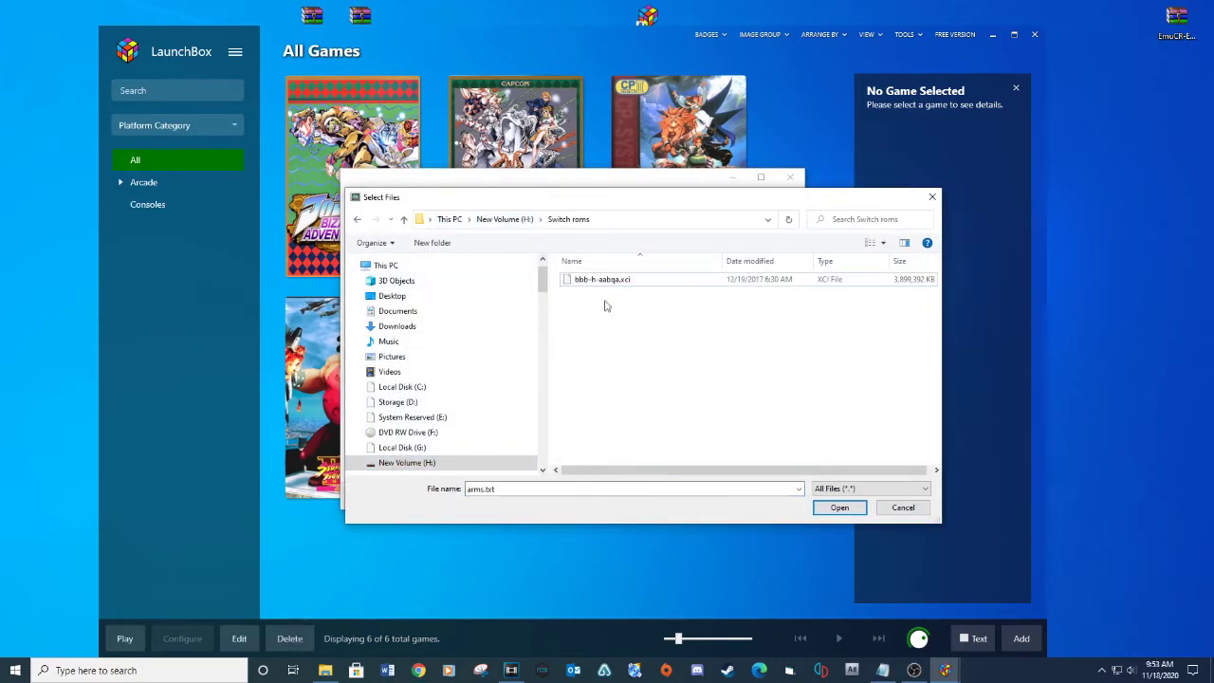
left_click(605, 281)
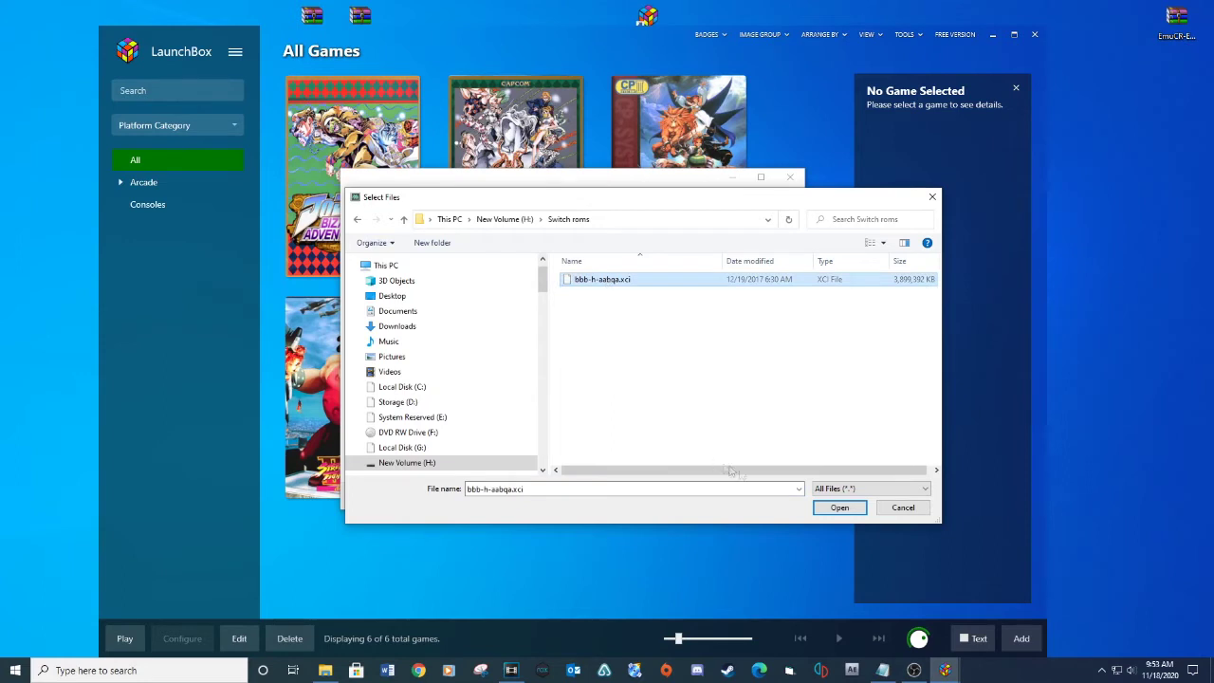
left_click(840, 507)
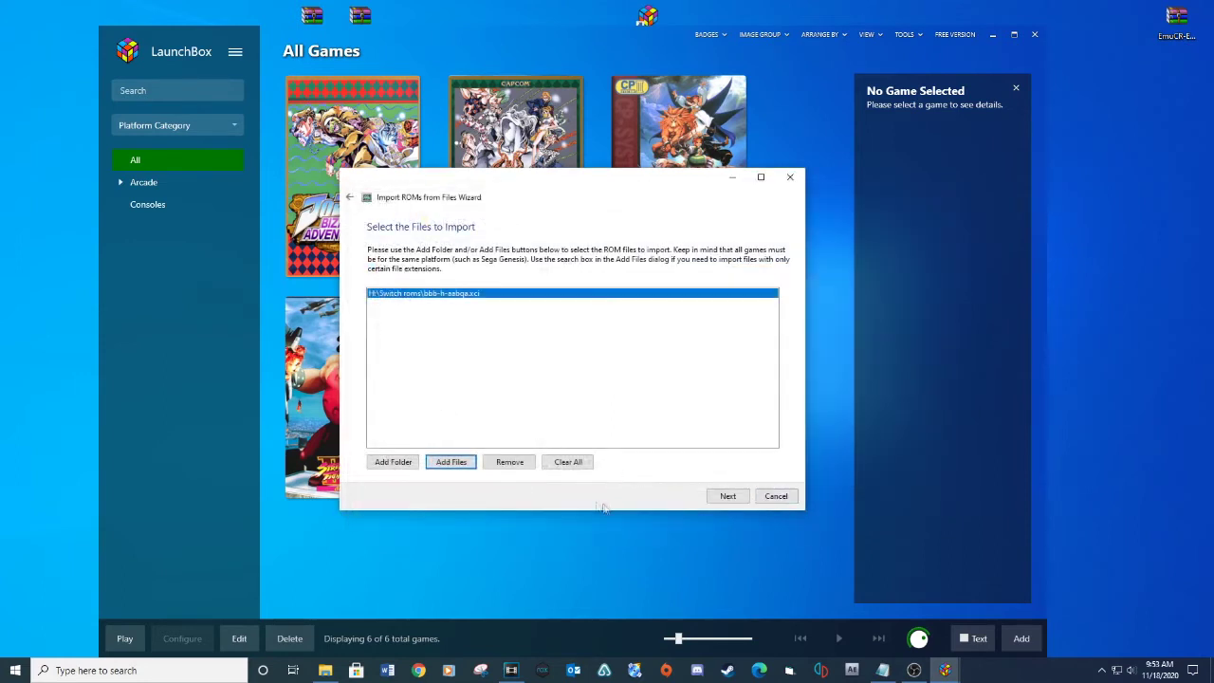
left_click(721, 499)
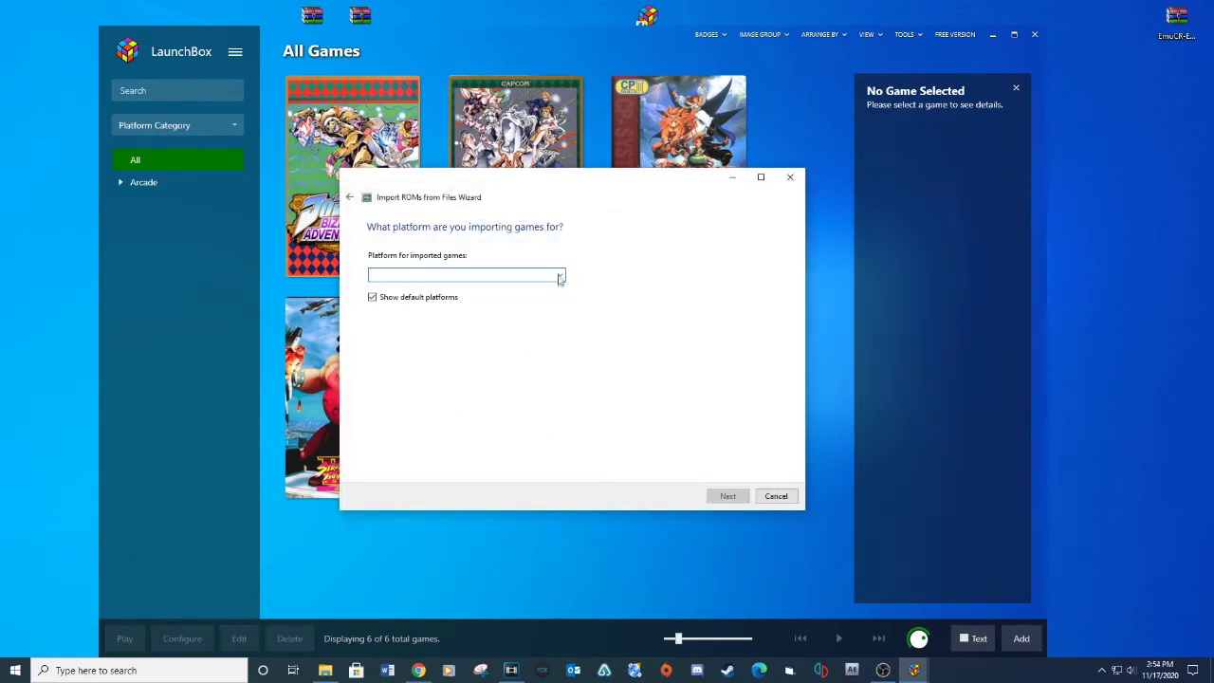
- Set the platform for the imported games to Nintendo Switch and continue the import
left_click(559, 275)
scroll(513, 420, "down", 10)
scroll(513, 420, "down", 15)
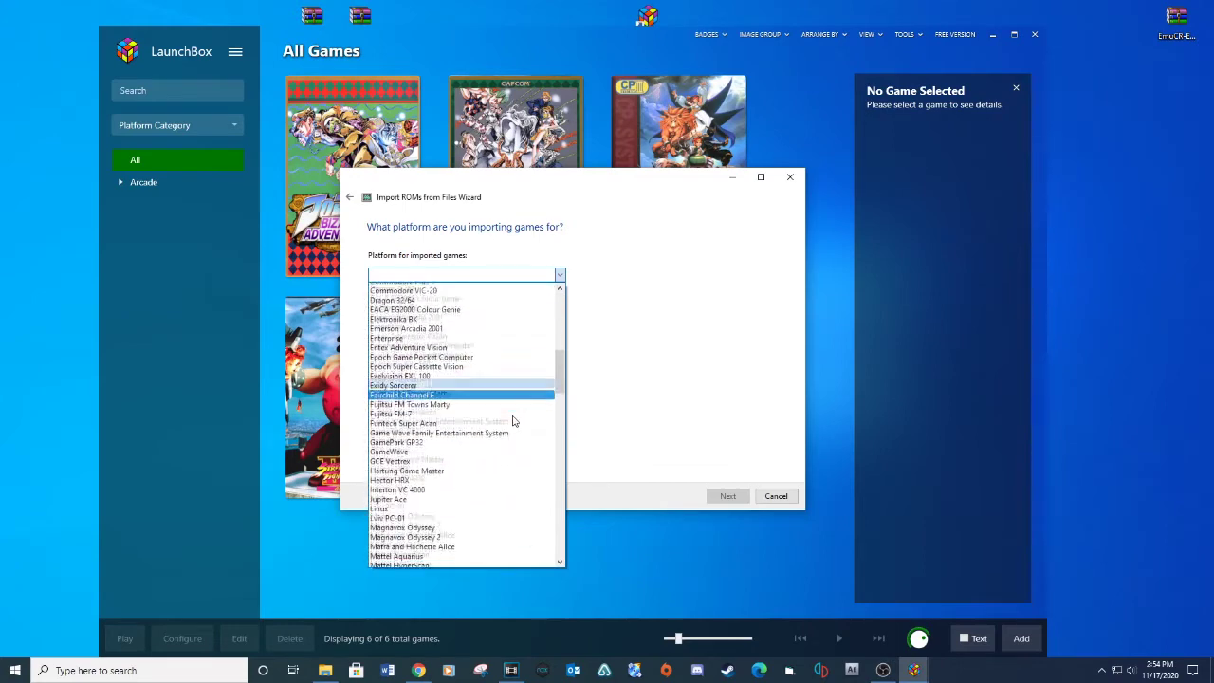
scroll(466, 459, "down", 5)
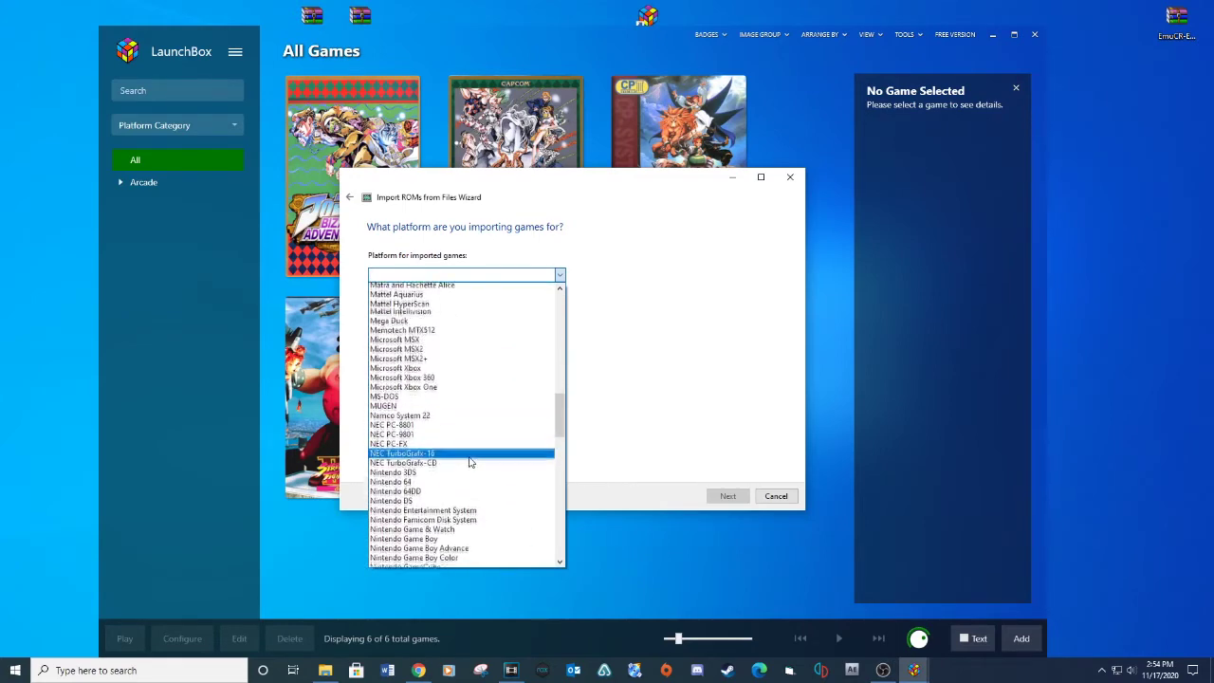
left_click(449, 460)
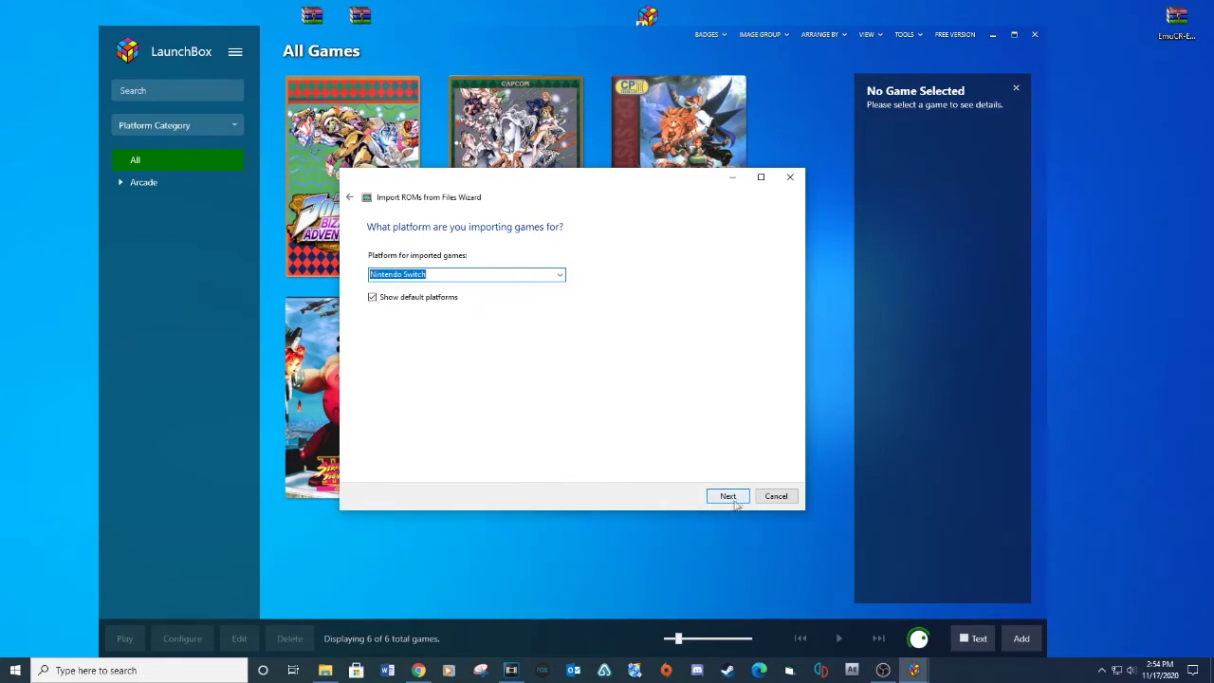
left_click(728, 496)
- Add a new emulator named yuzu whose application path is yuzu.exe in the AppData Local yuzu-windows-msvc folder
left_click(391, 298)
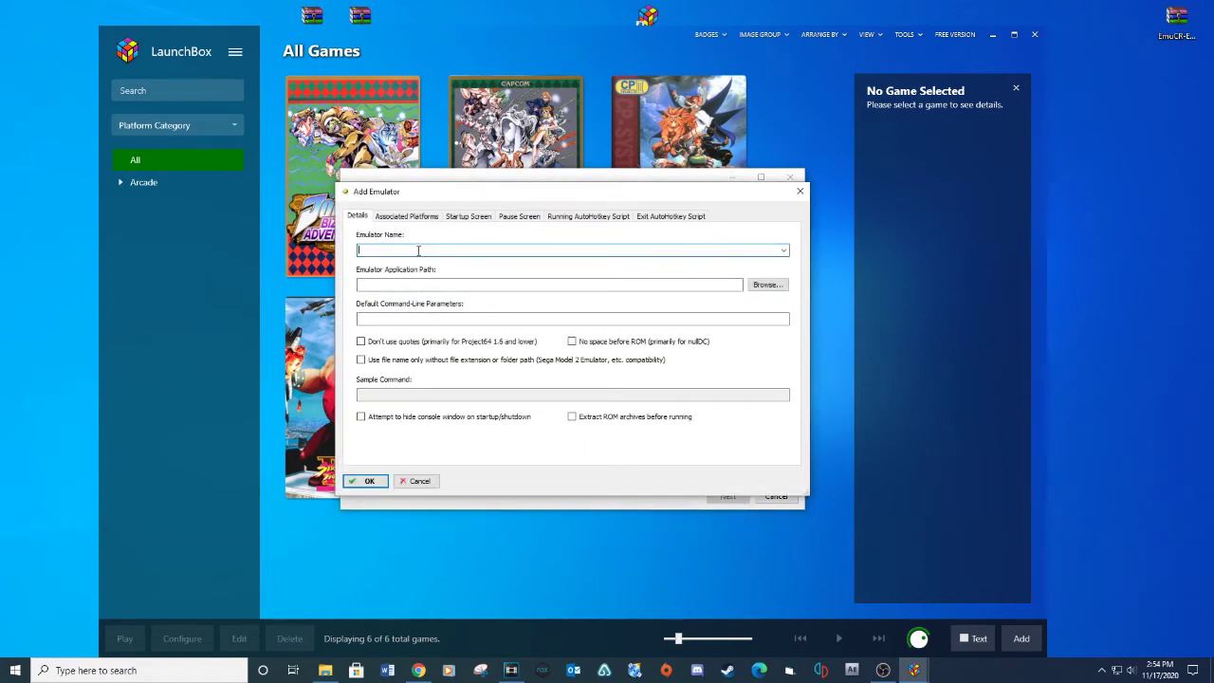
left_click(768, 285)
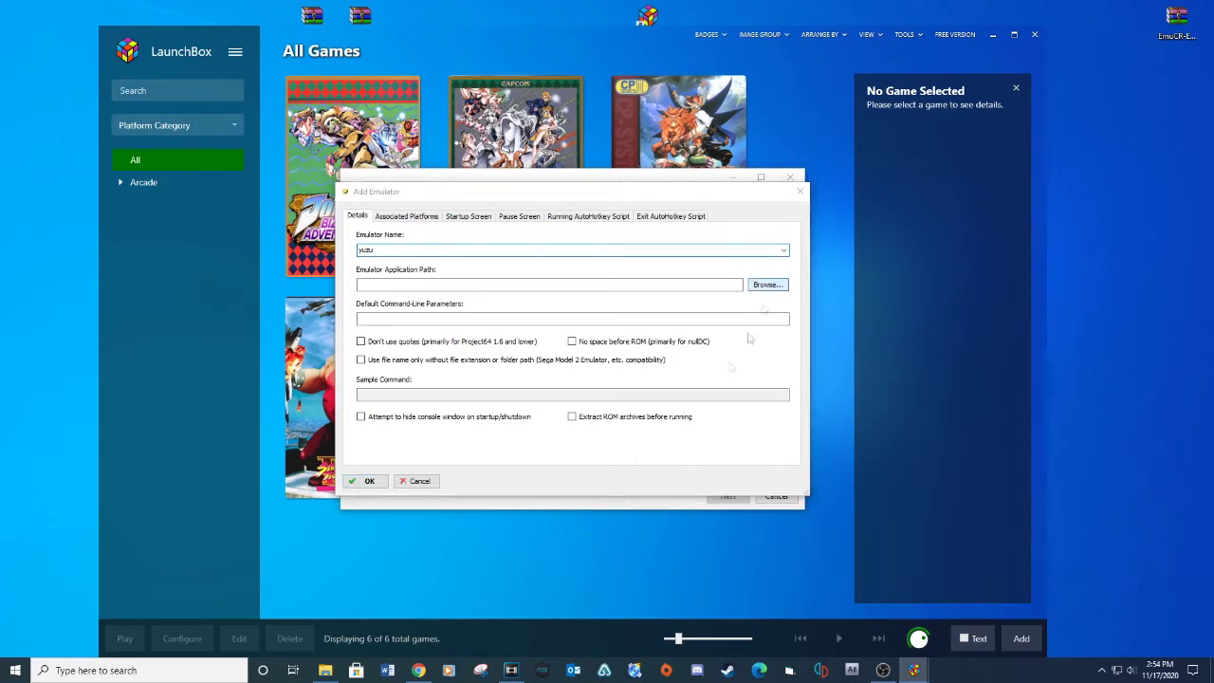
left_click(455, 415)
double_click(607, 471)
double_click(581, 294)
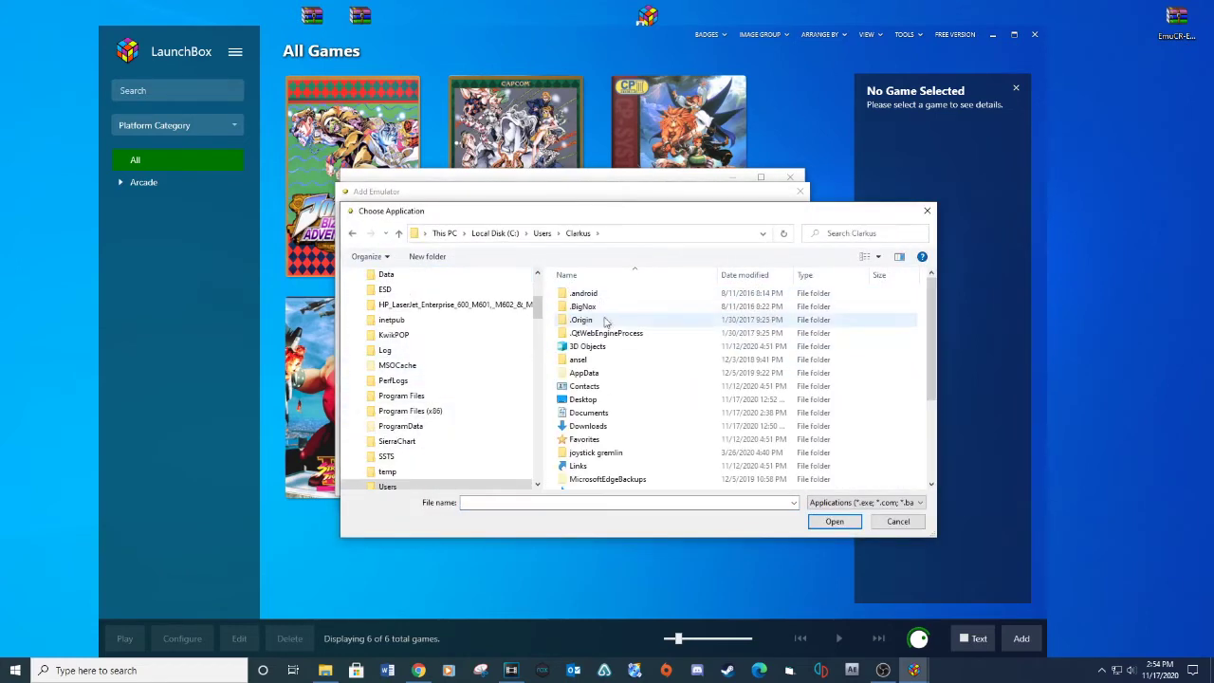
double_click(608, 322)
double_click(580, 294)
scroll(607, 427, "down", 5)
double_click(584, 455)
double_click(585, 294)
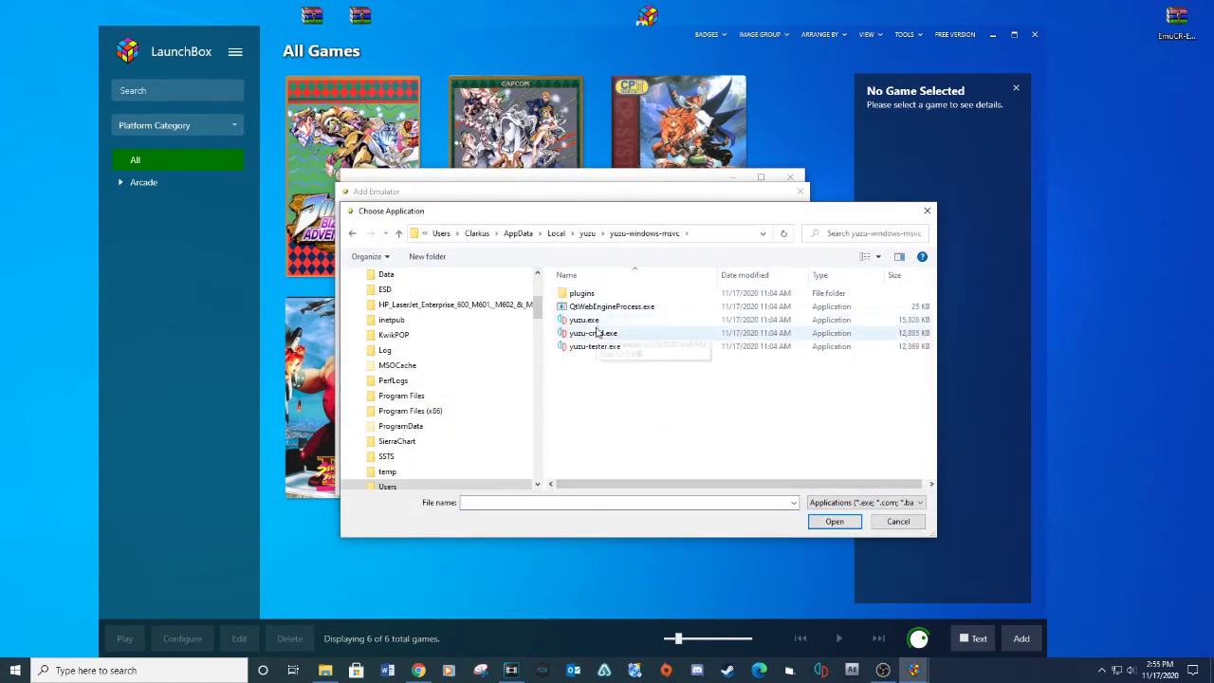
double_click(607, 319)
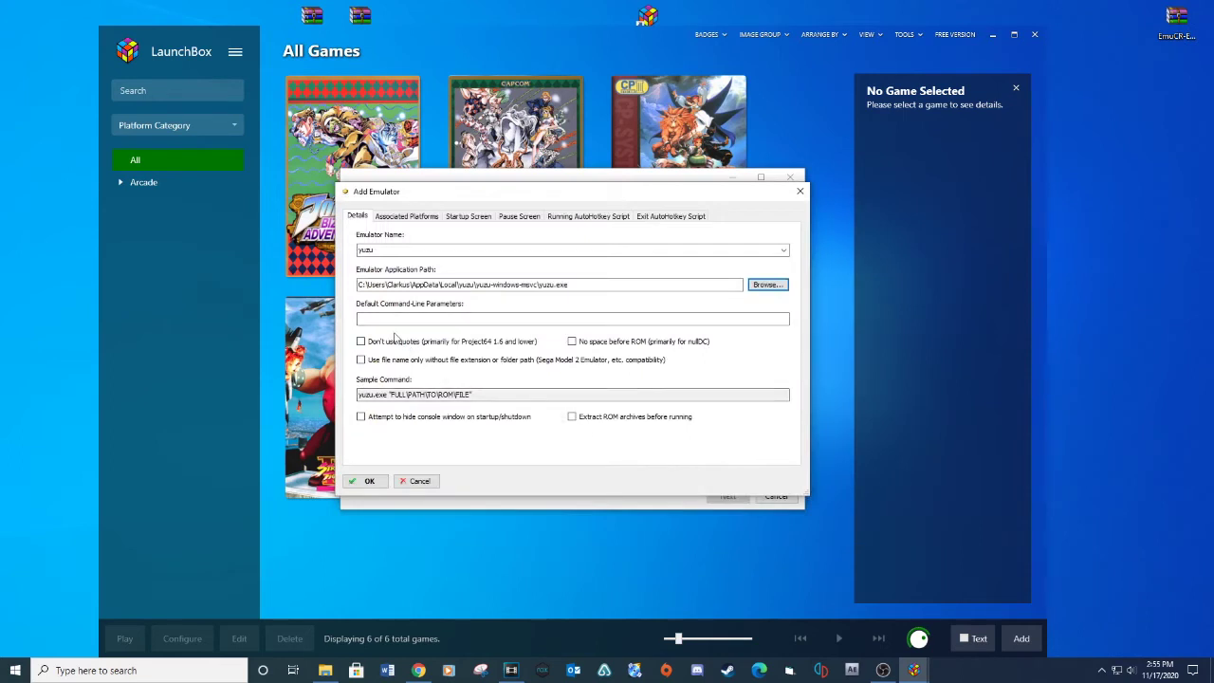
- Associate the emulator with the Nintendo Switch platform as its default emulator, save it and continue the import with yuzu
left_click(406, 217)
left_click(391, 262)
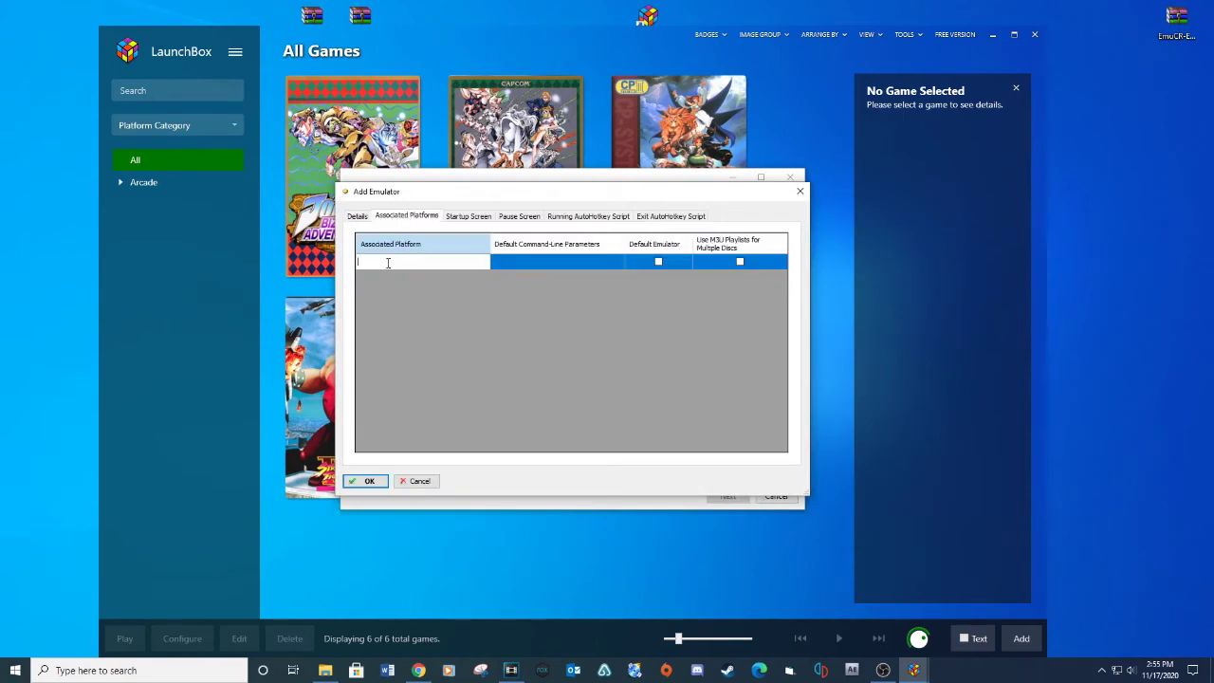
type("Nintendo Switch")
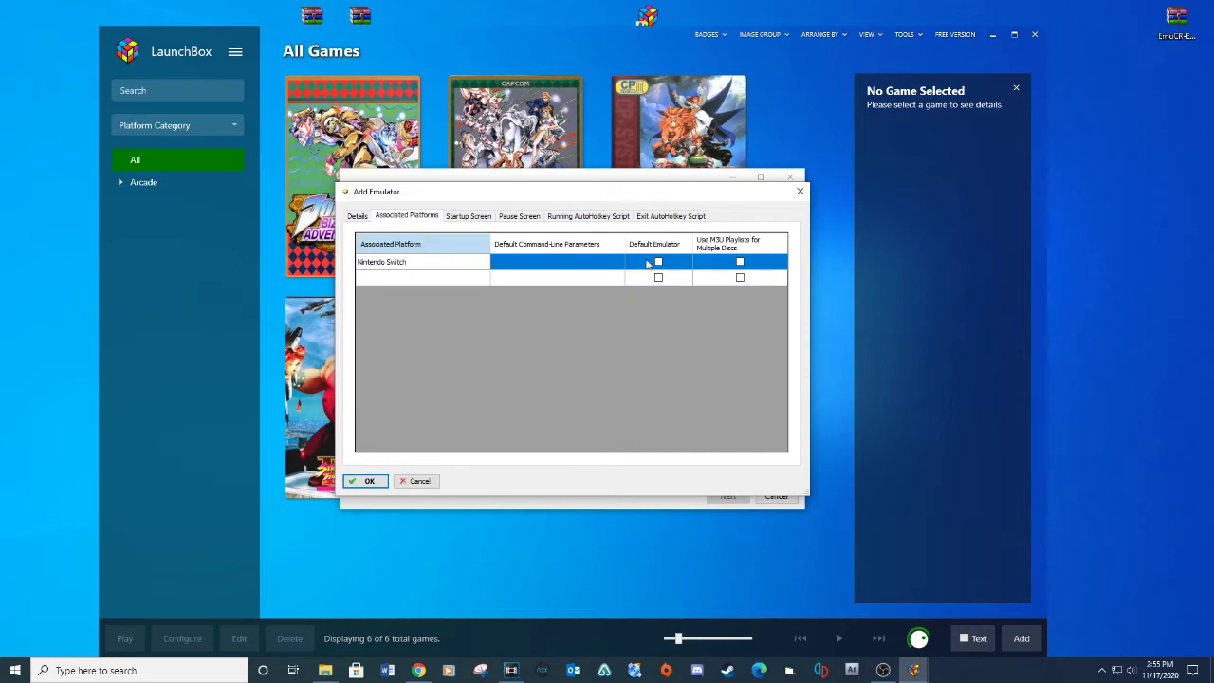
left_click(659, 262)
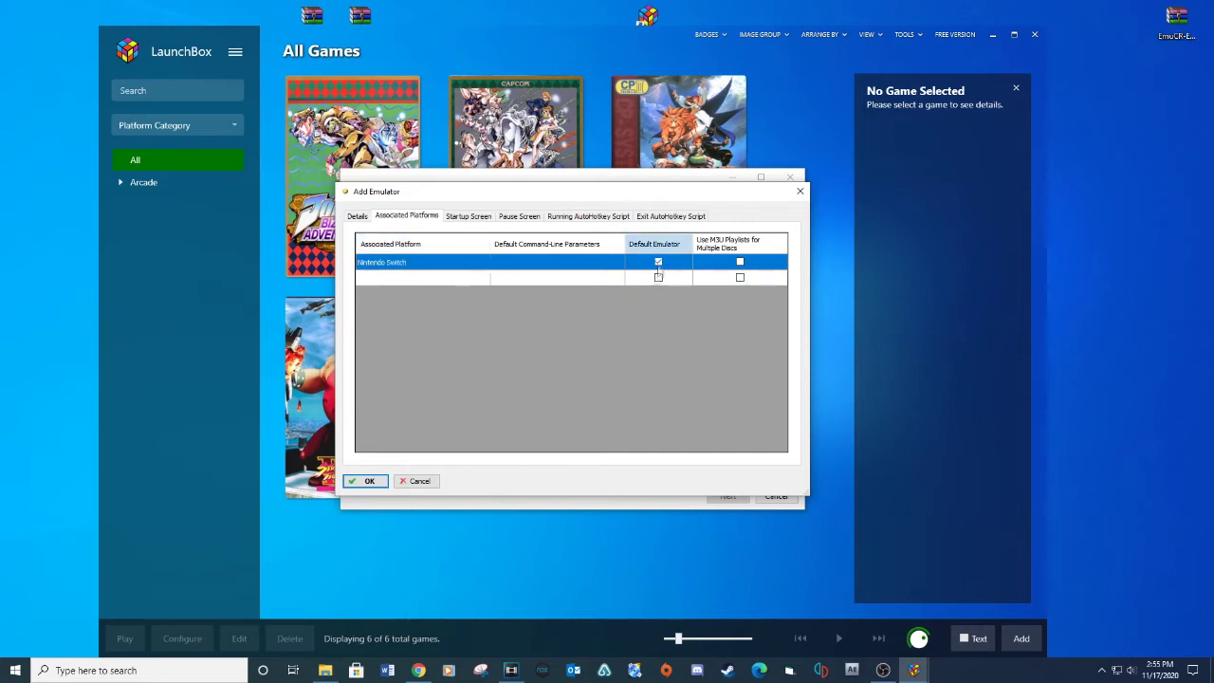
left_click(377, 483)
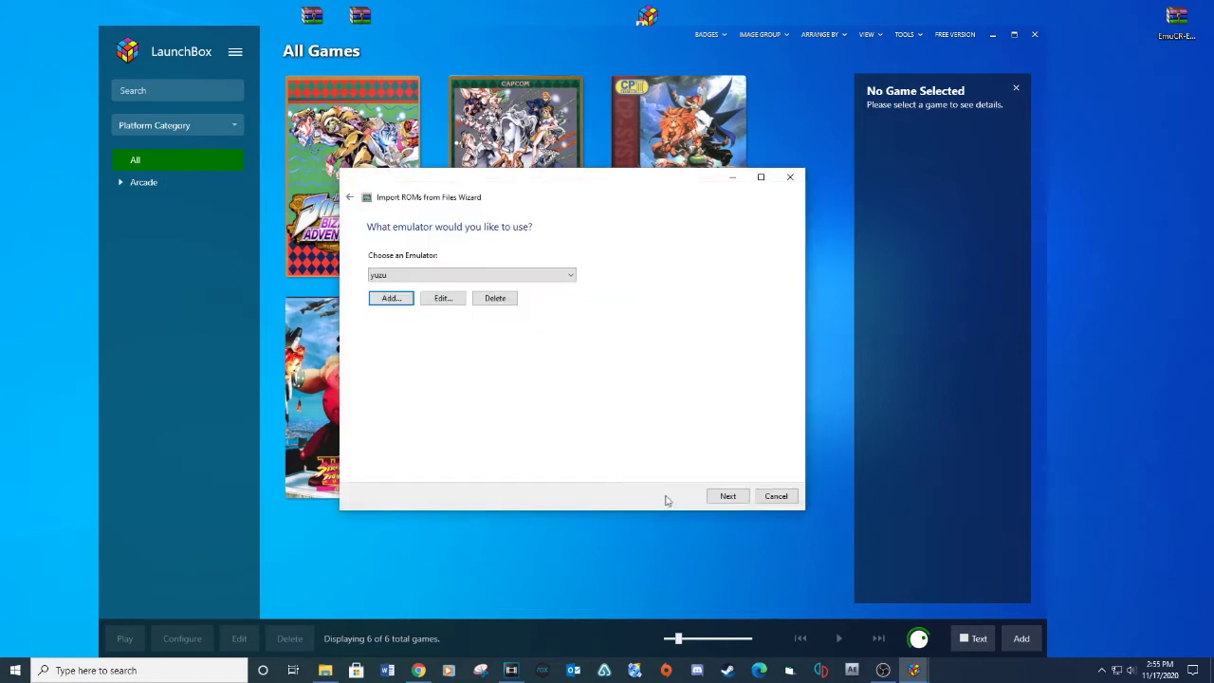
left_click(728, 496)
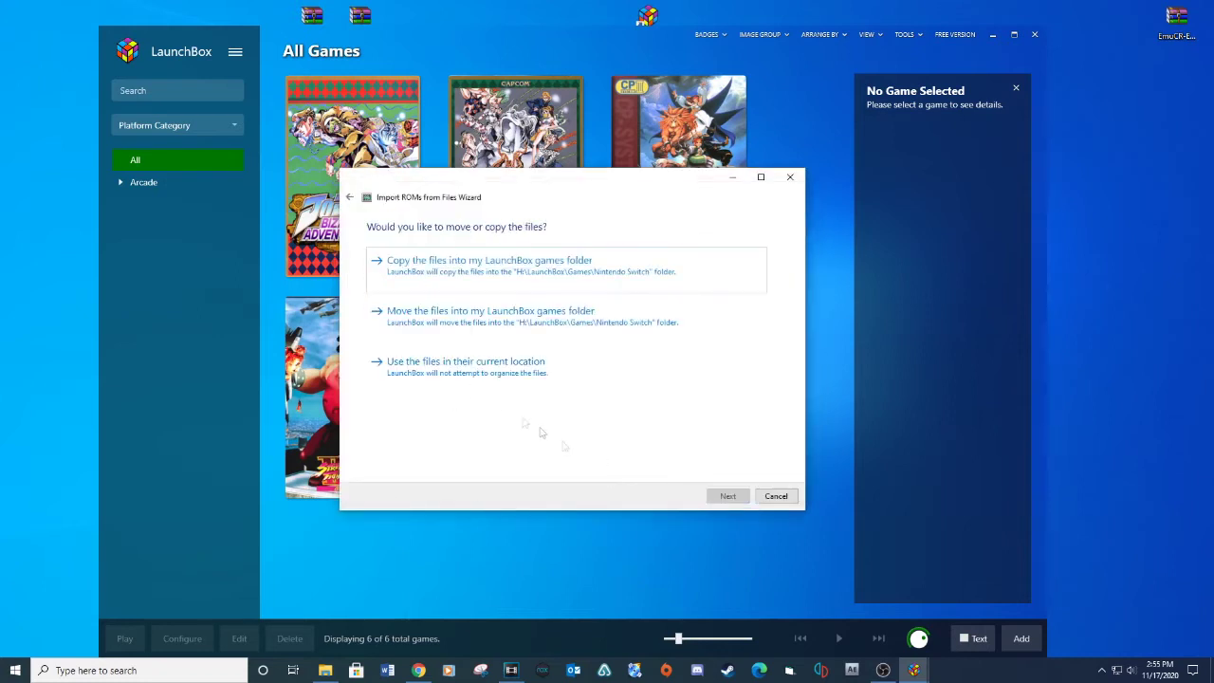
- Choose to use the files in their current location and accept the default metadata, media and custom options
left_click(463, 370)
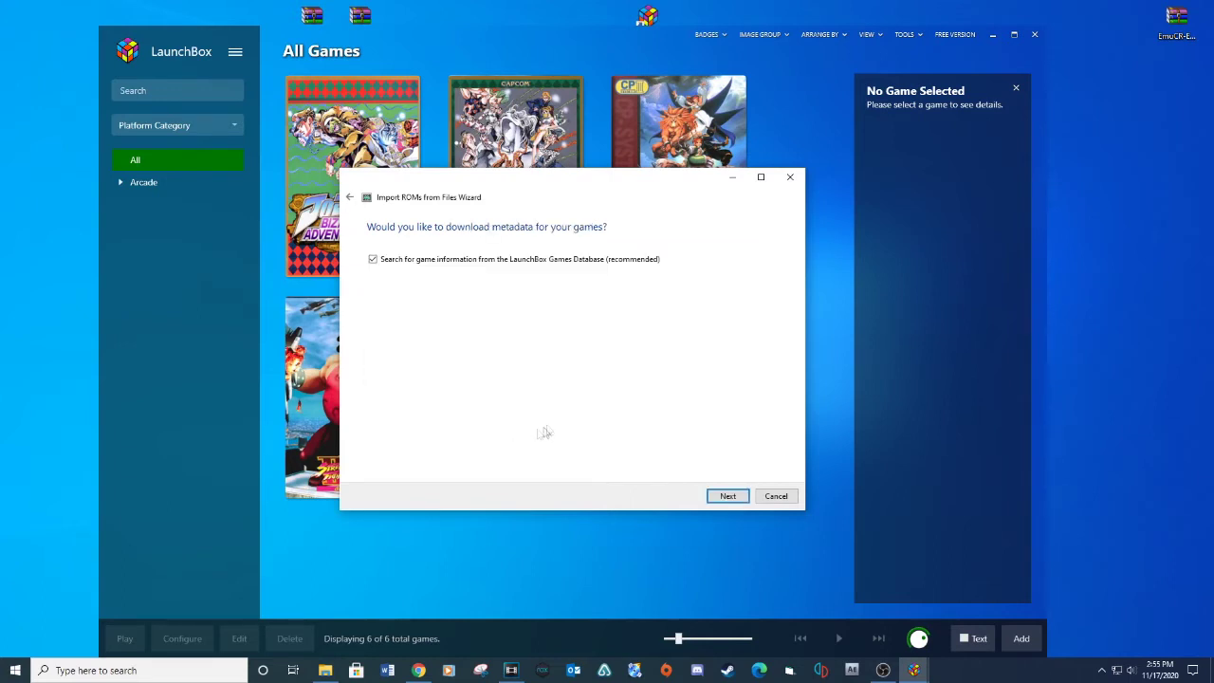
left_click(727, 496)
left_click(726, 497)
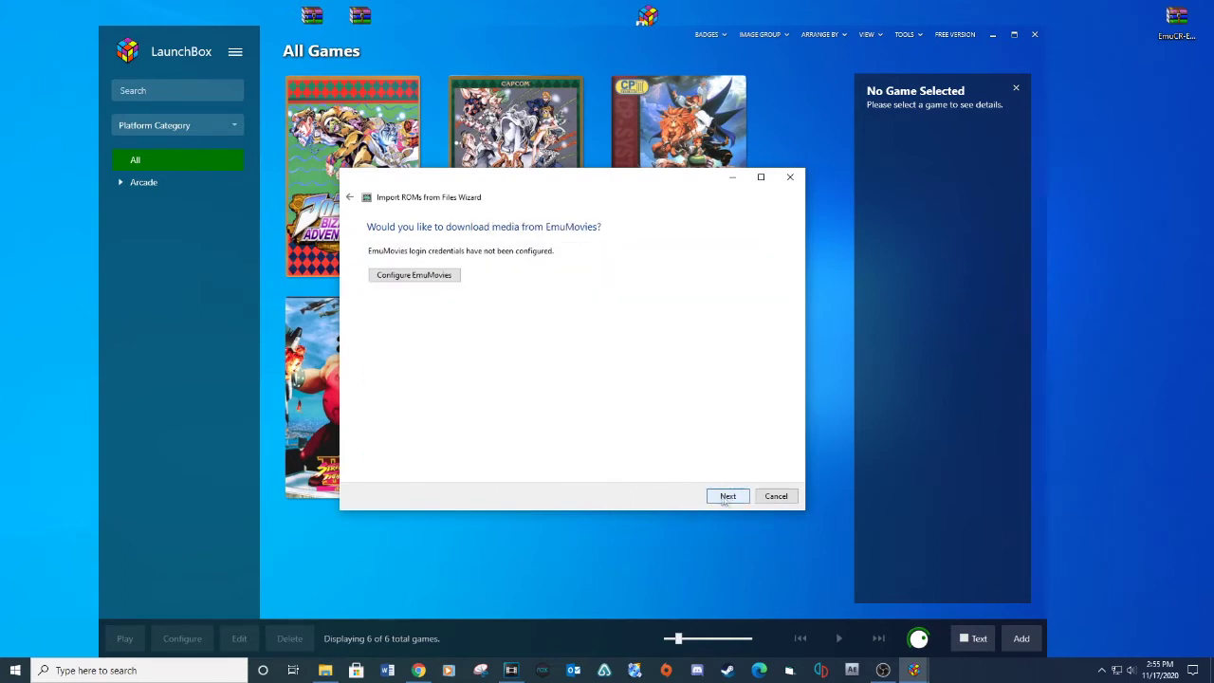
left_click(728, 499)
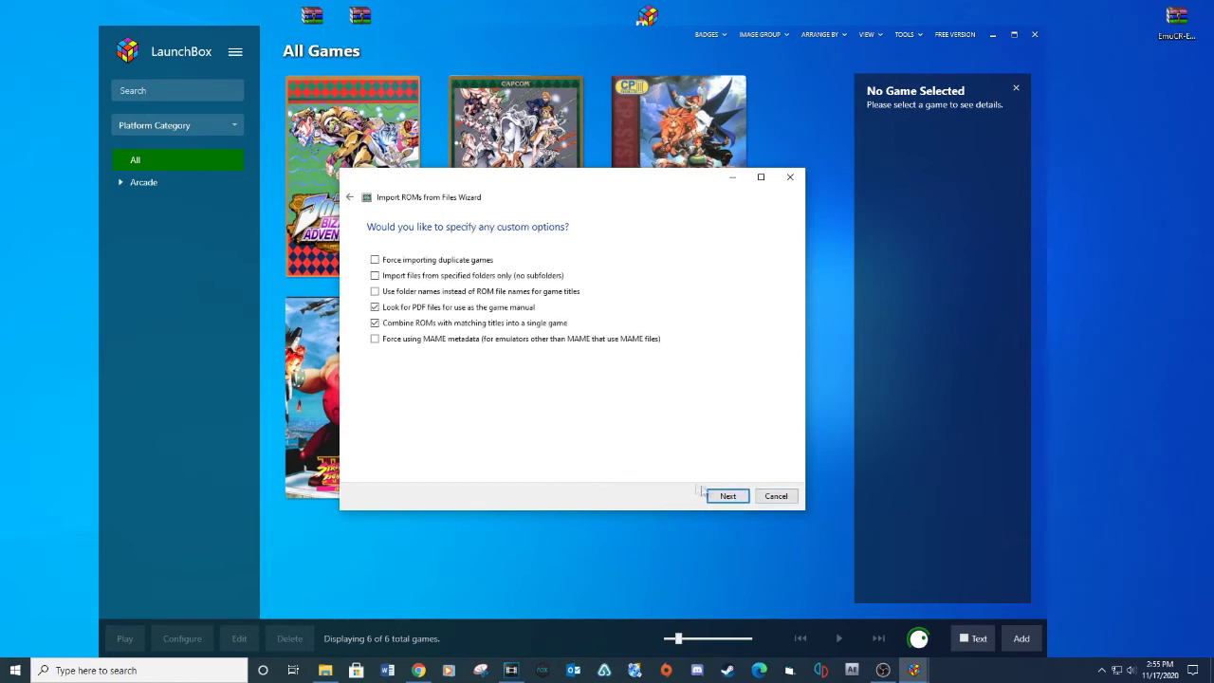
left_click(726, 496)
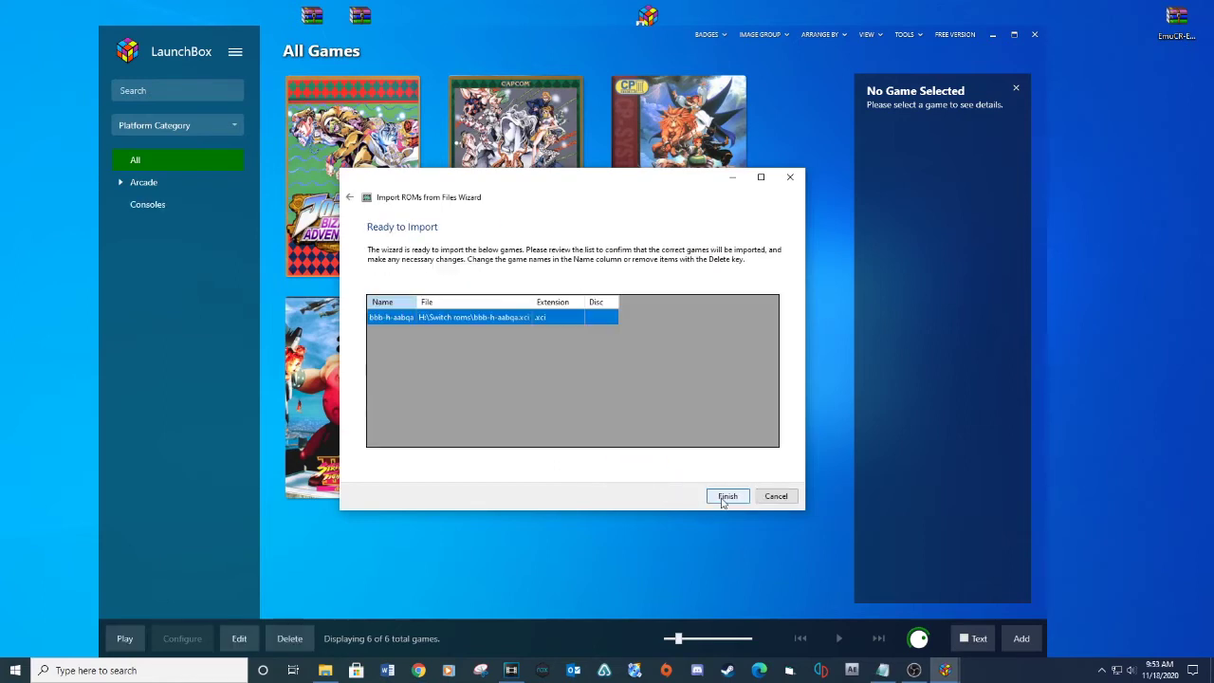
- Change the name of the game being imported to Arms and finish the import
left_click(401, 318)
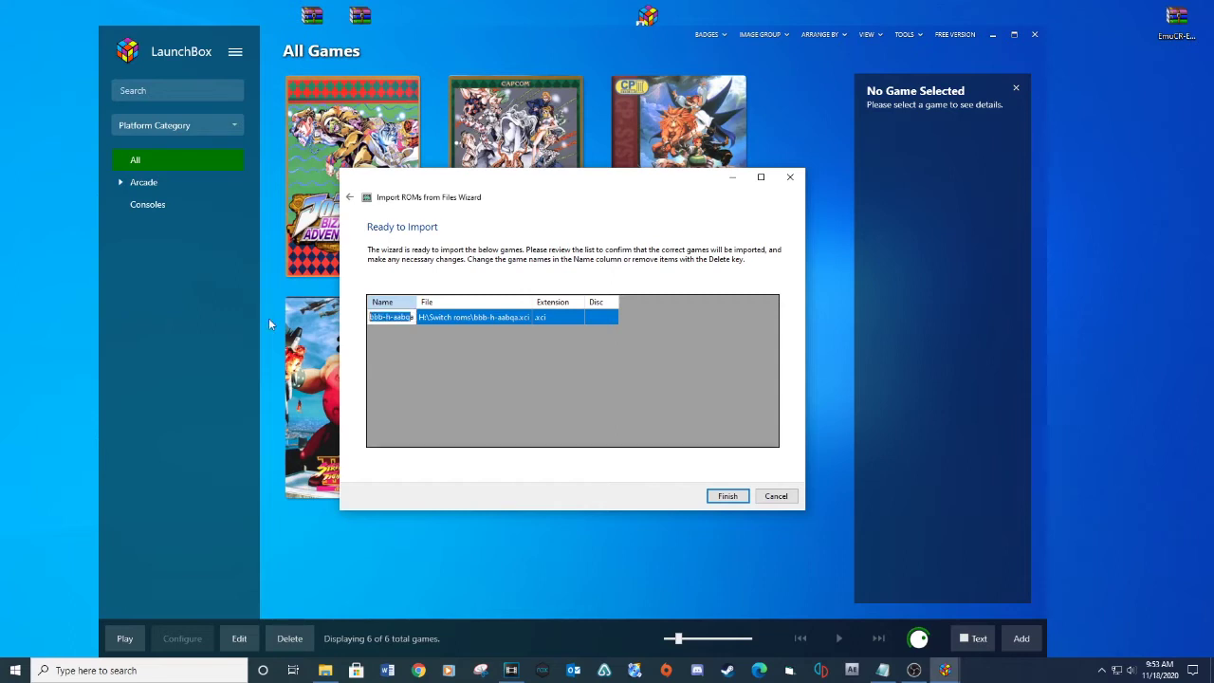
type("Arms")
left_click(510, 323)
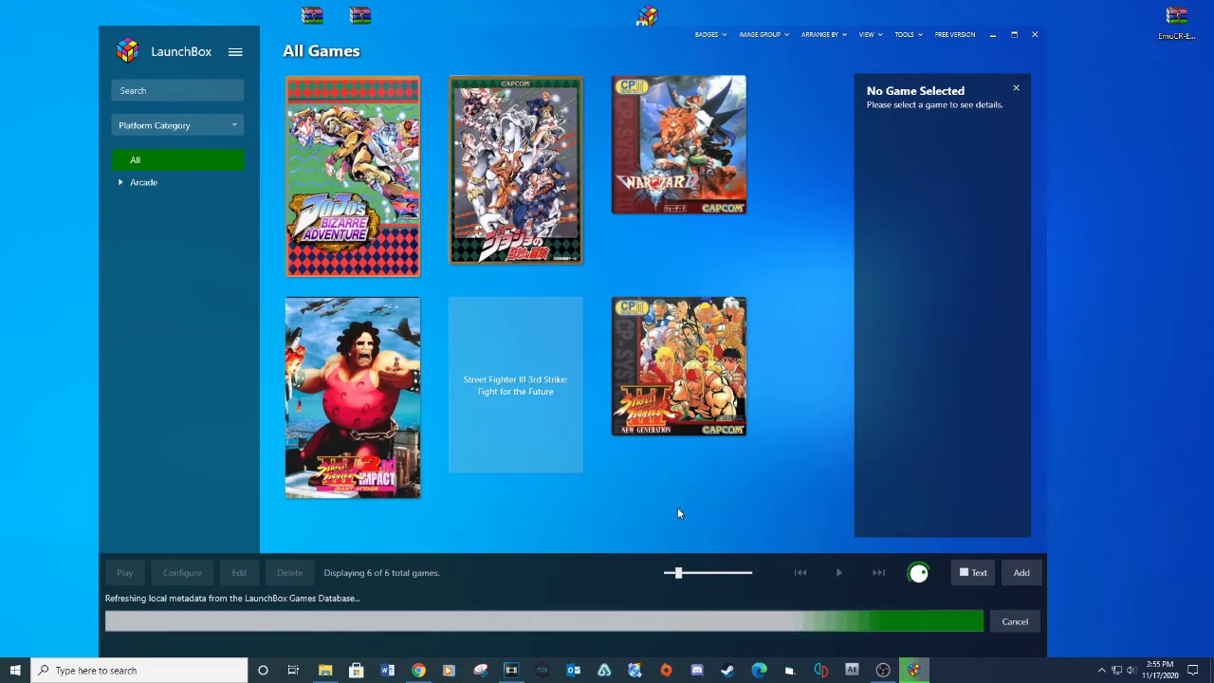
left_click(629, 374)
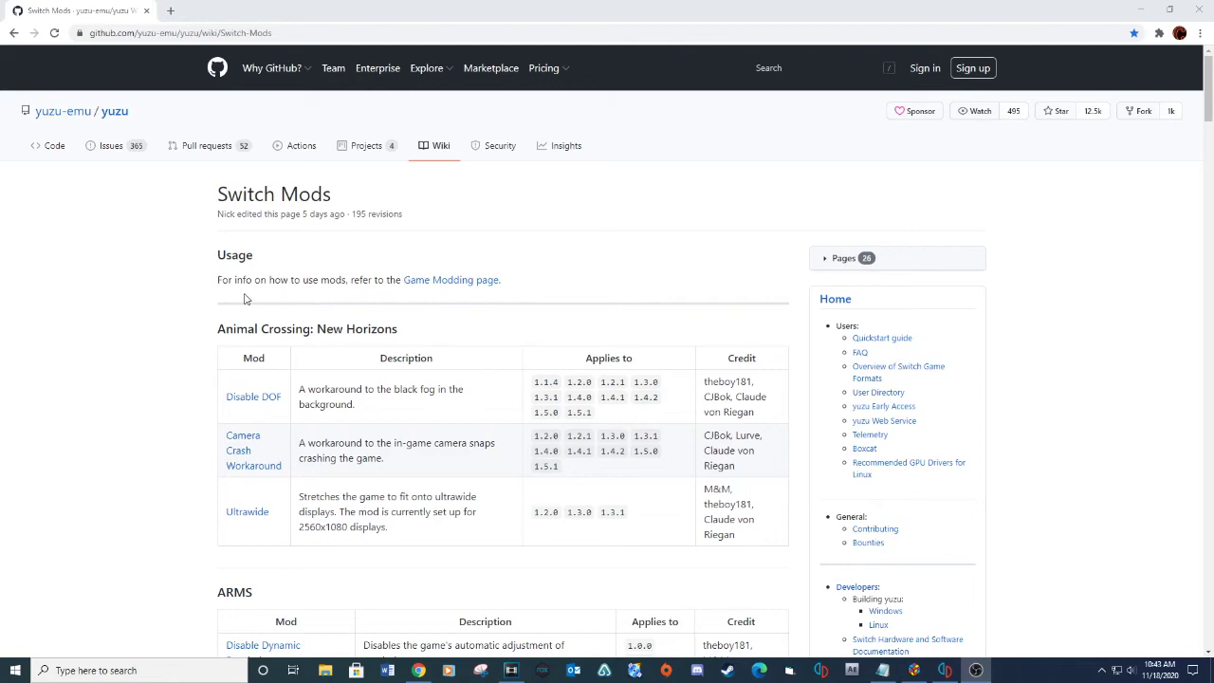
- Download the Disable Dynamic Resolution mod for ARMS from the yuzu Switch Mods wiki page and show it in its folder
scroll(147, 316, "down", 3)
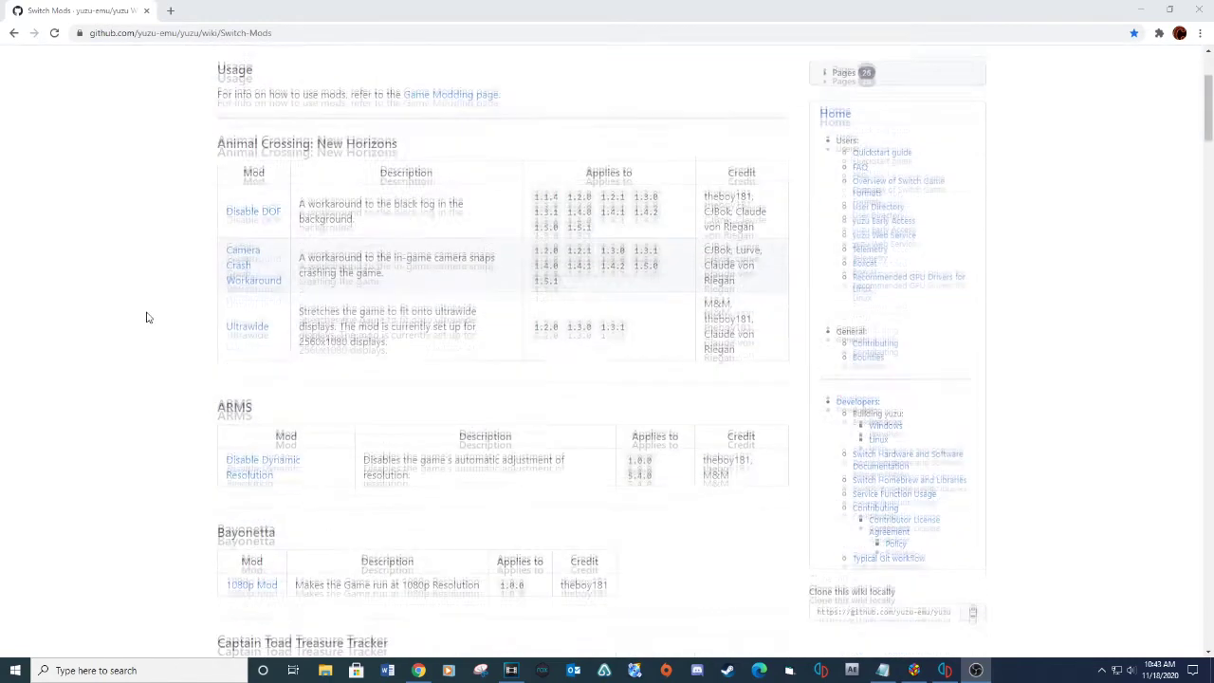
left_click(256, 337)
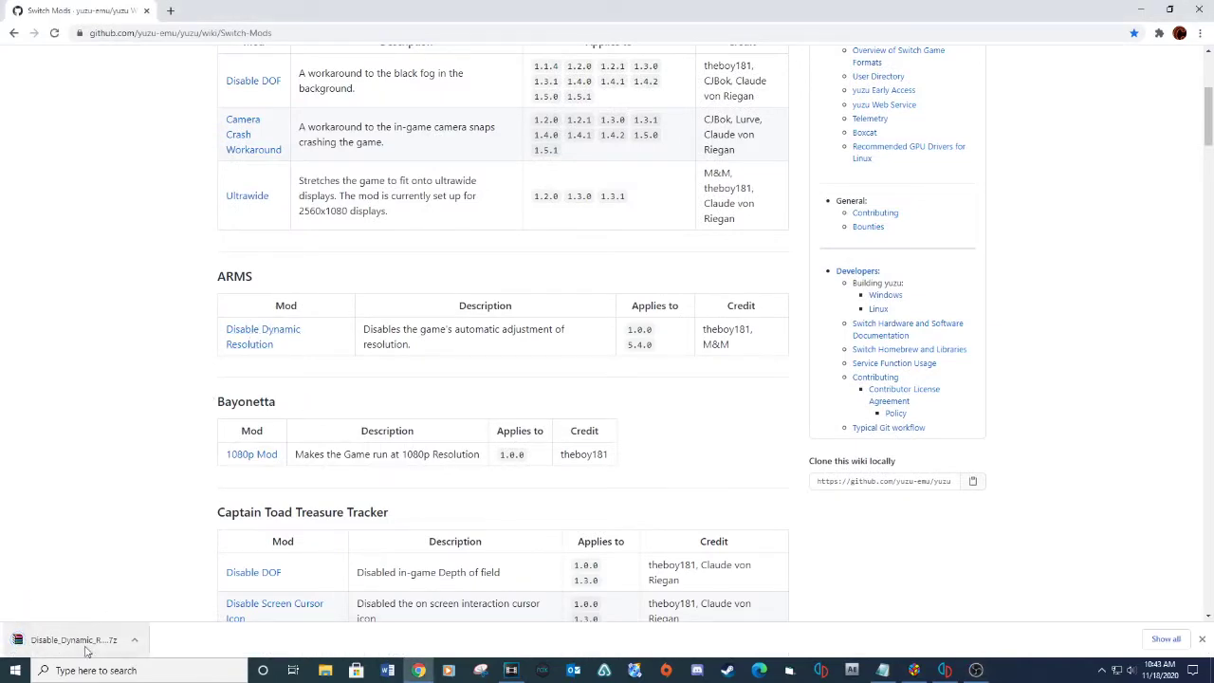
left_click(134, 641)
left_click(157, 598)
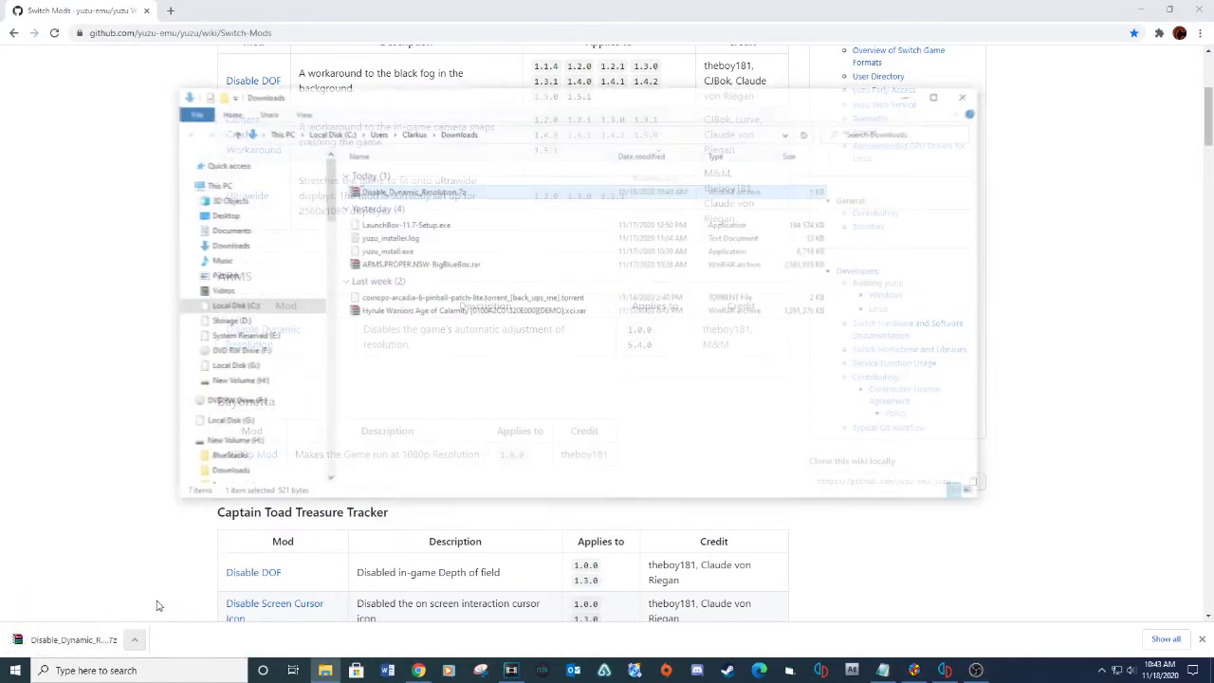
- Minimize the browser, move Disable_Dynamic_Resolution.7z from Downloads to the desktop, close the folder and select the archive
left_click(1142, 10)
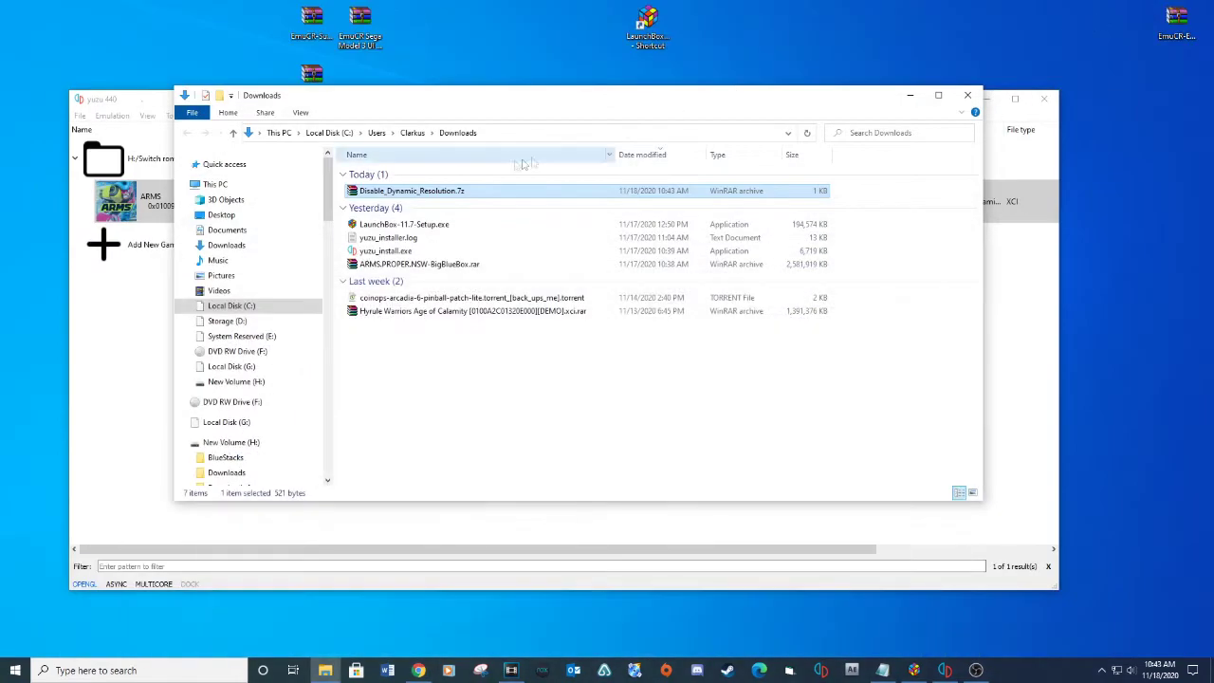
left_click_drag(387, 194, 482, 55)
left_click(966, 98)
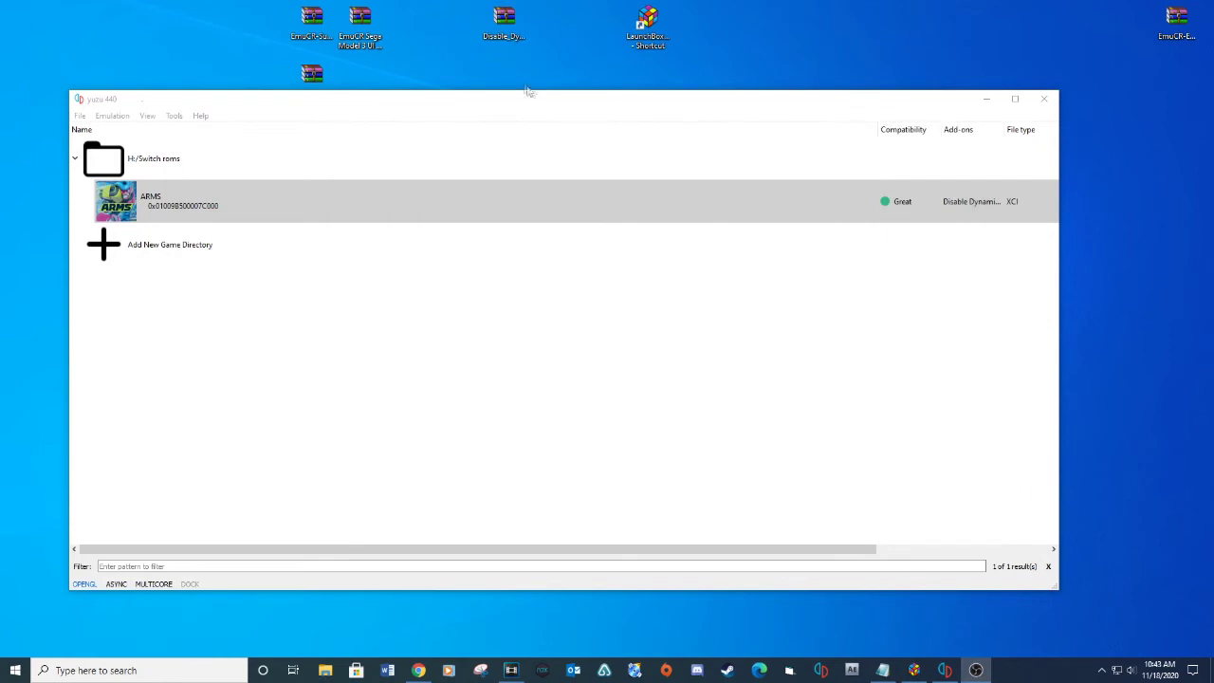
left_click(504, 24)
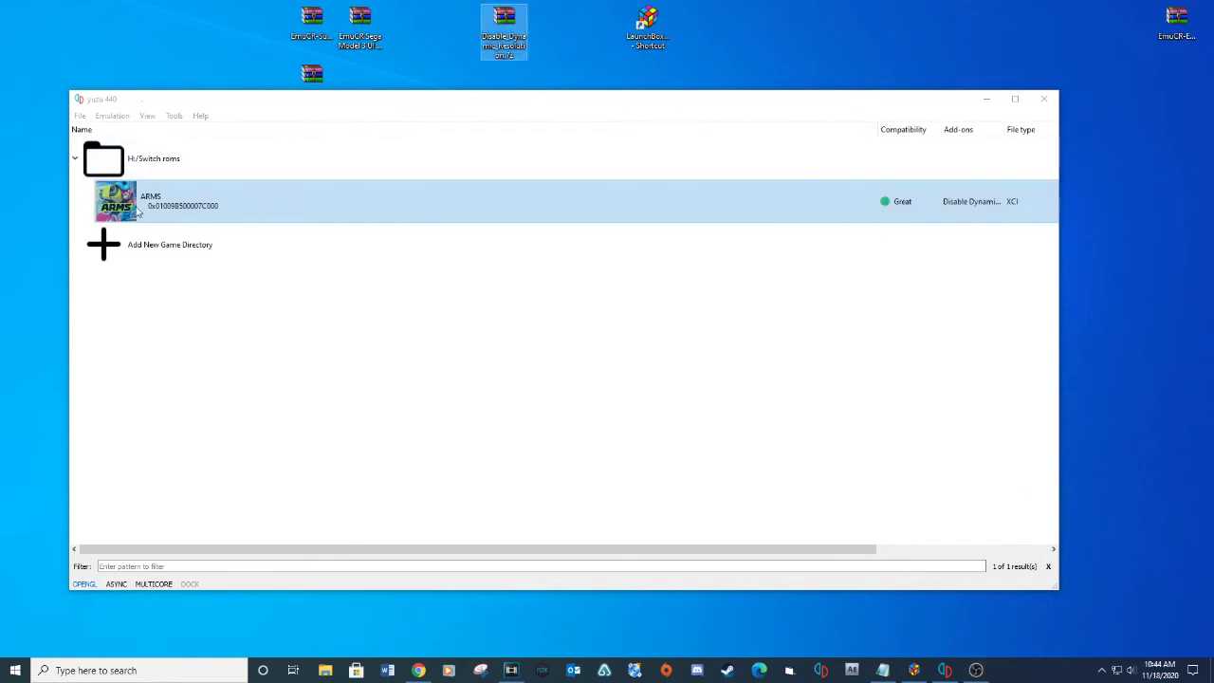
- Extract the Disable Dynamic Resolution folder from the desktop archive into the mod data location of ARMS, and close the folder and archive windows
right_click(138, 212)
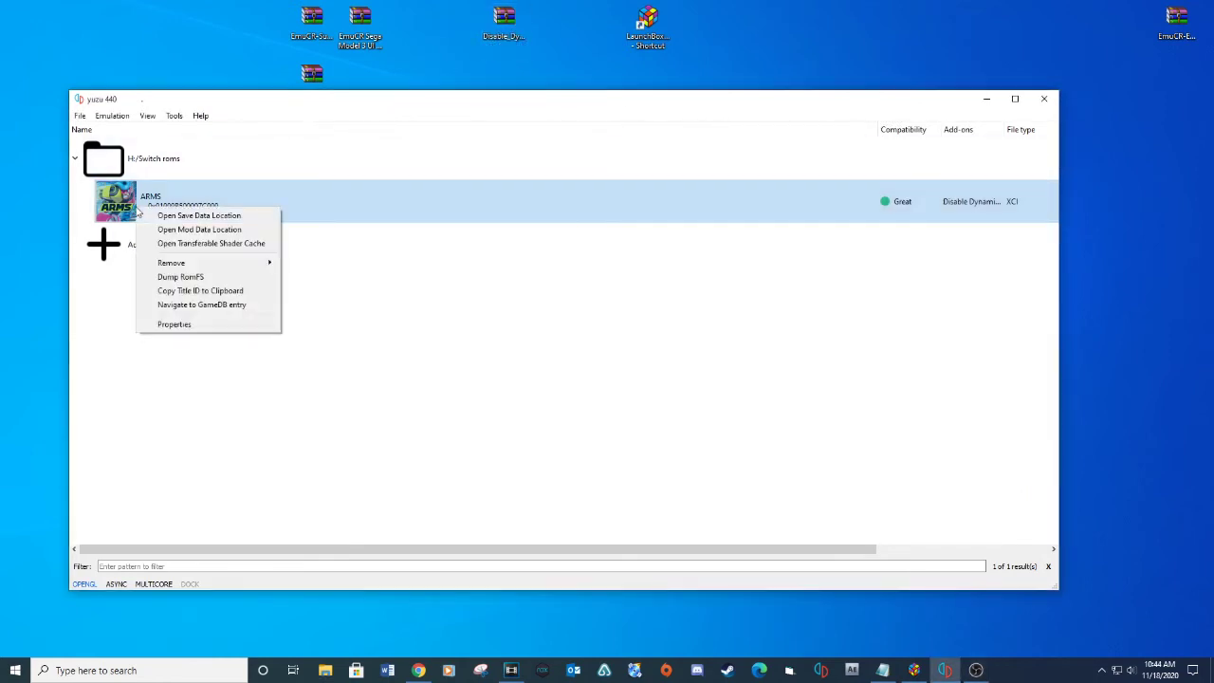
left_click(163, 230)
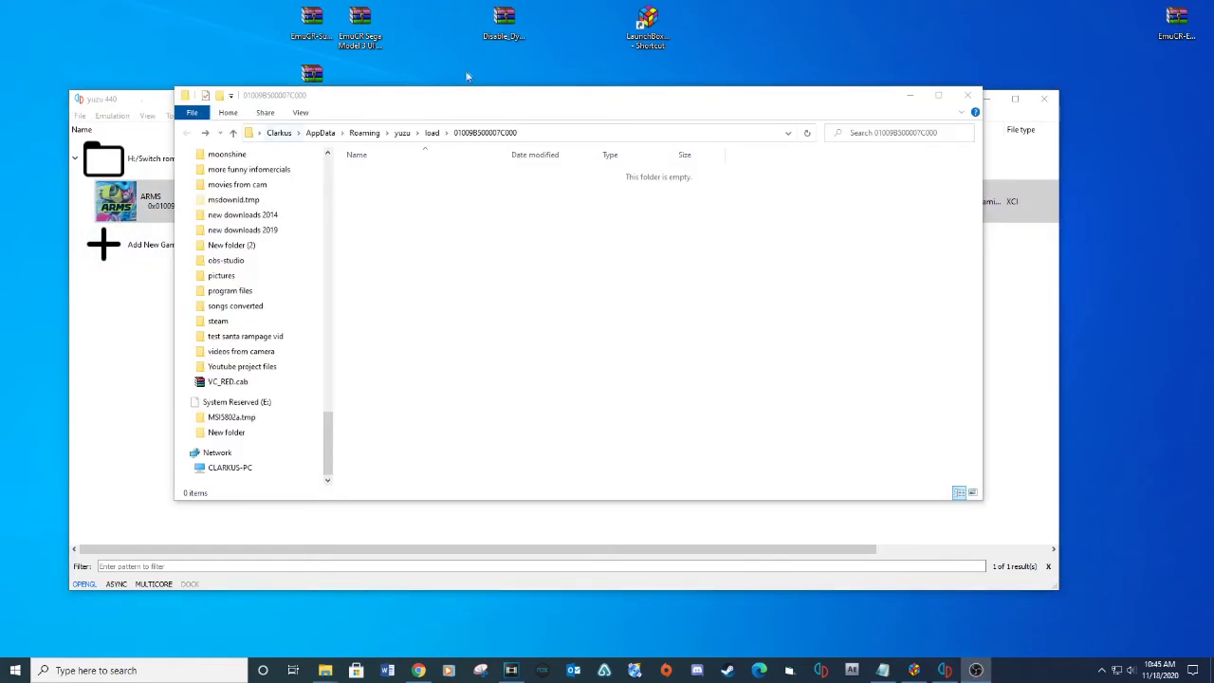
double_click(504, 23)
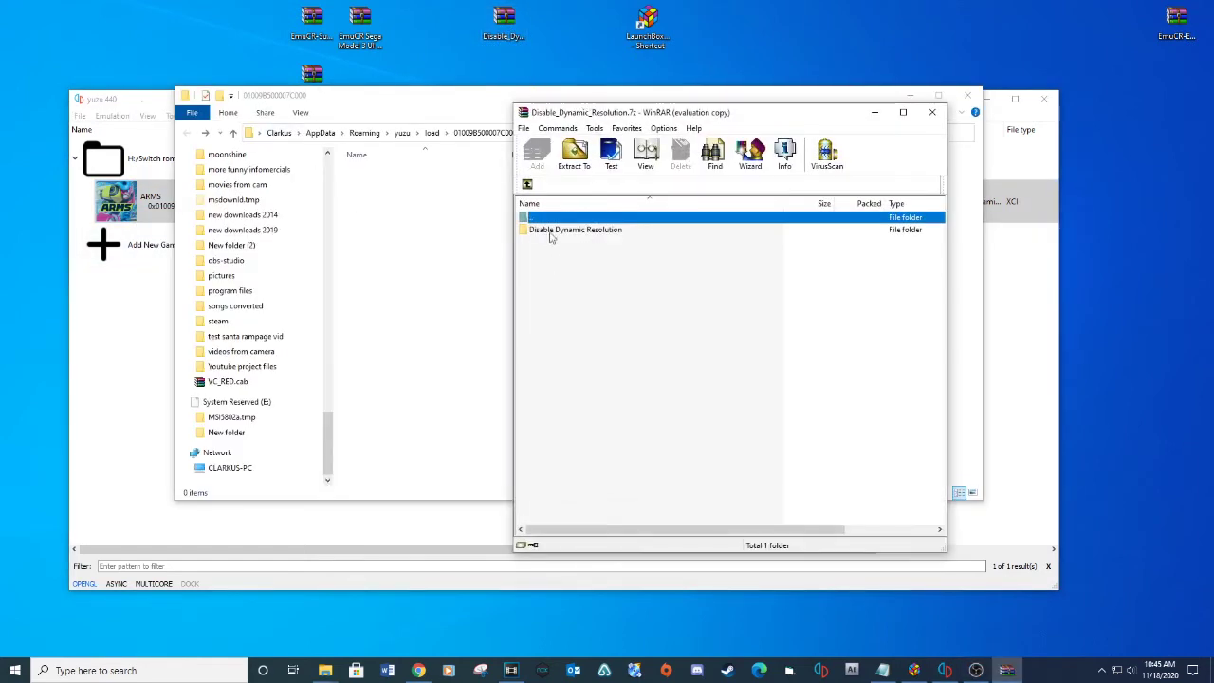
left_click_drag(552, 237, 383, 273)
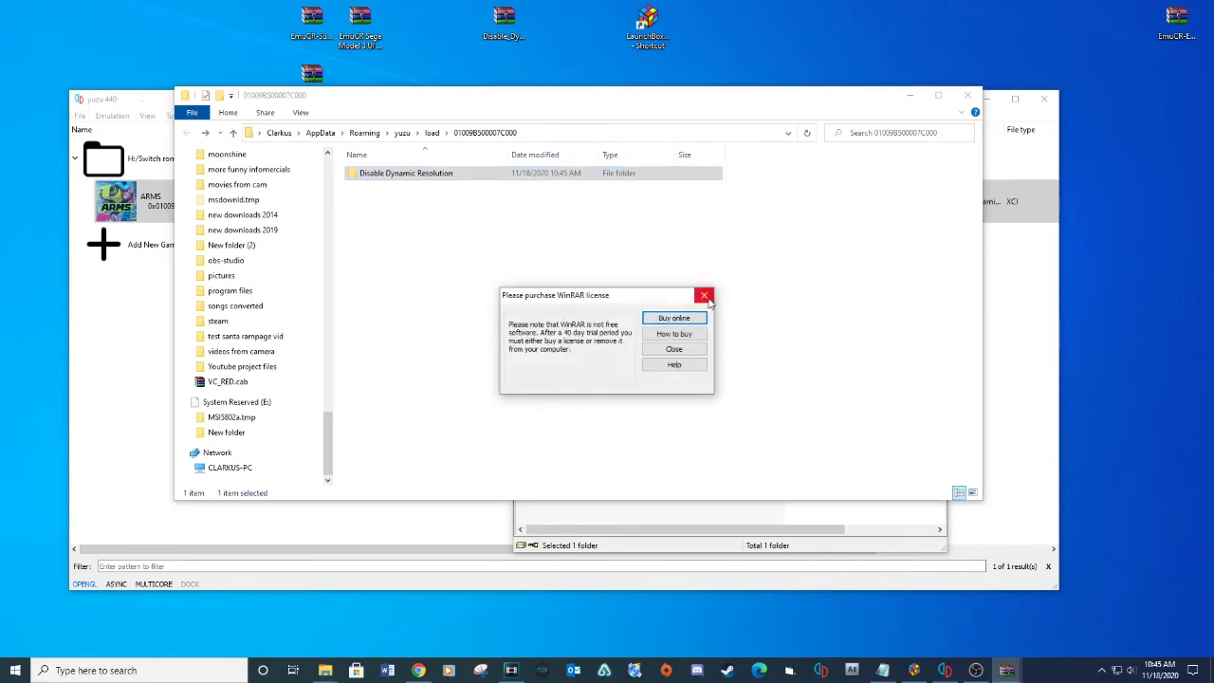
left_click(704, 296)
left_click(967, 95)
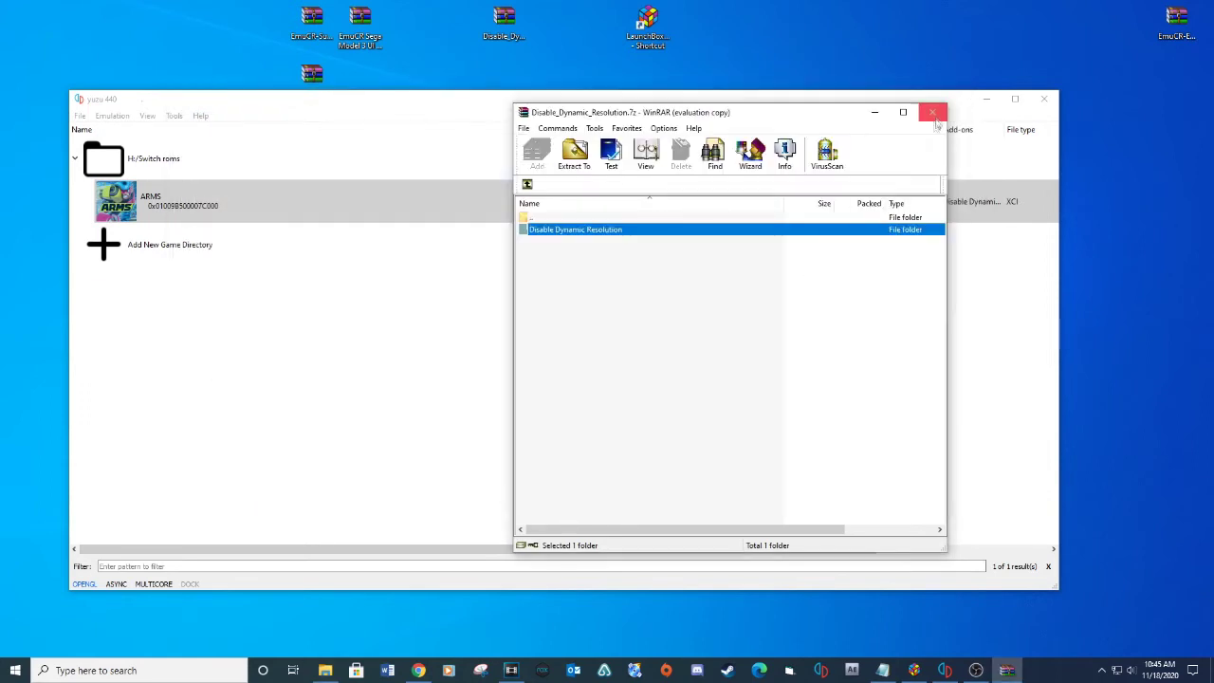
left_click(934, 113)
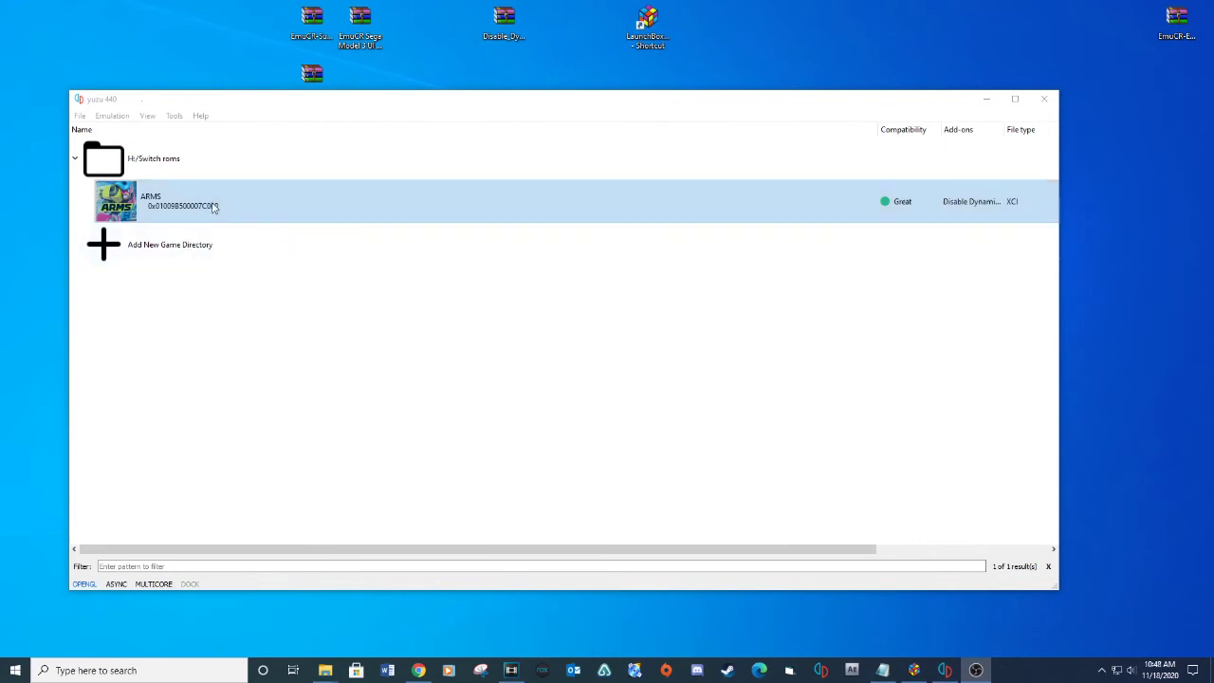
- Check the Disable Dynamic Resolution entry among the add-ons in the ARMS game properties and accept the properties
right_click(215, 206)
left_click(249, 321)
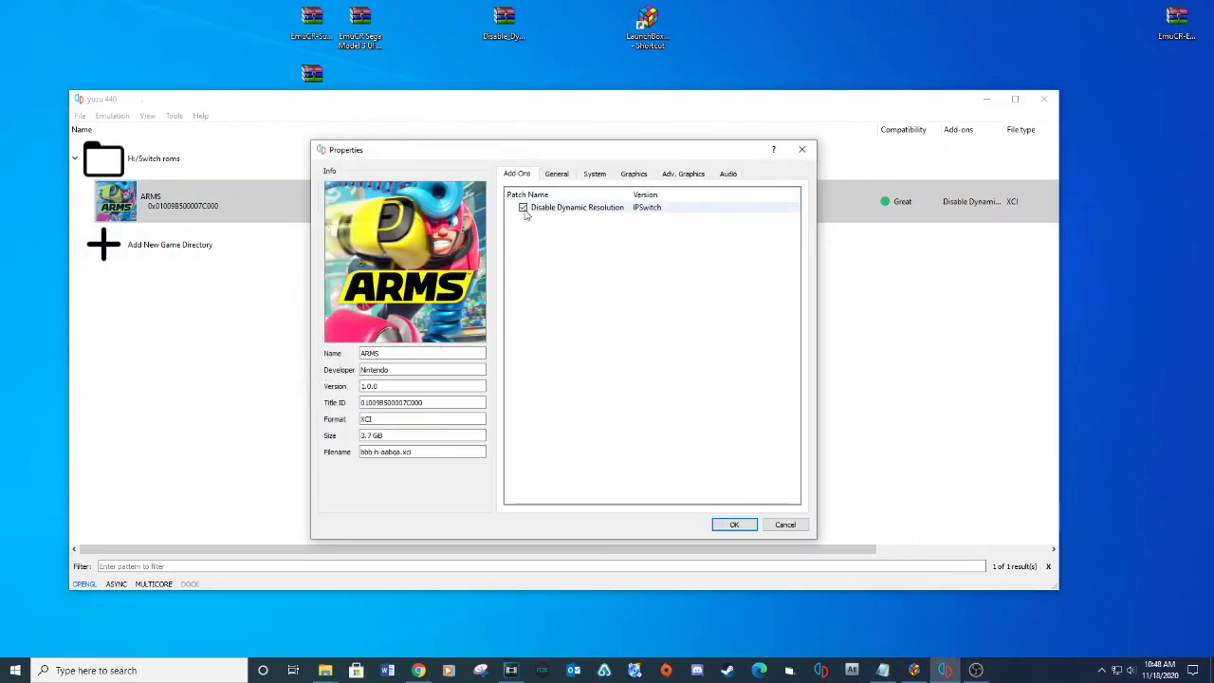
left_click(722, 528)
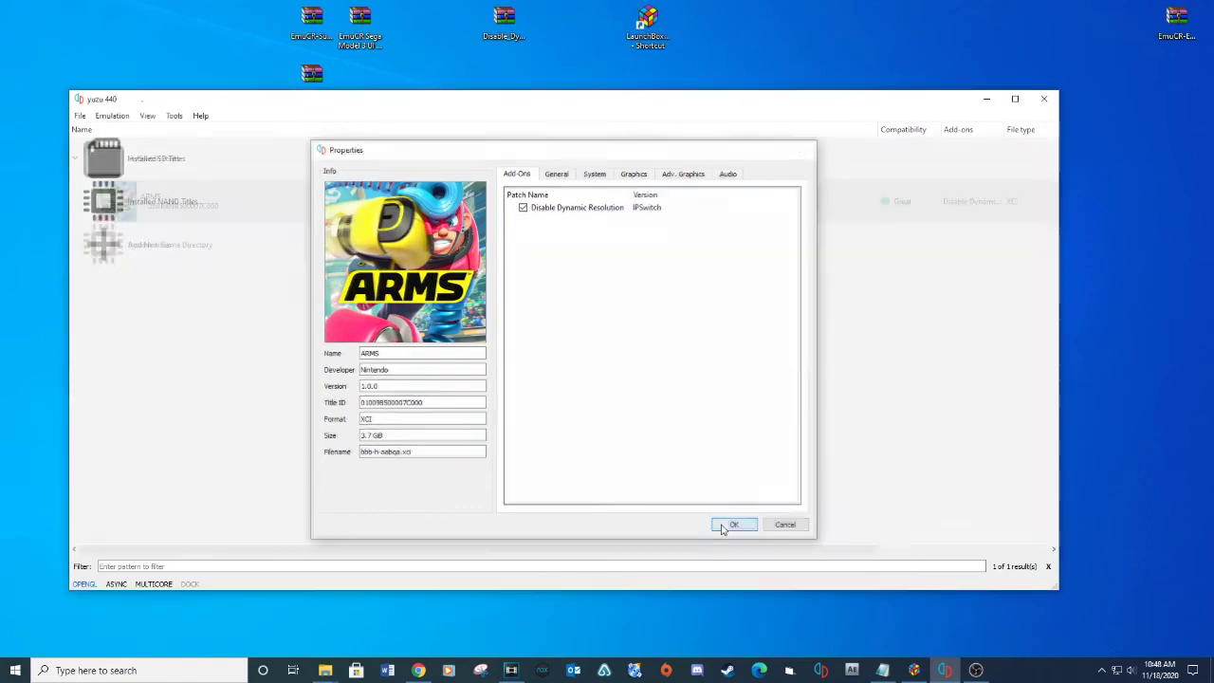